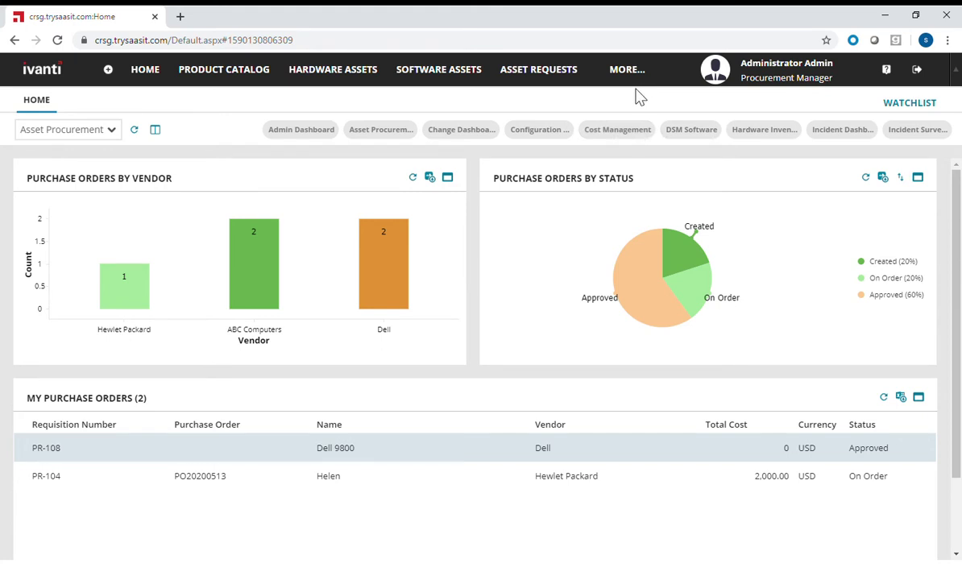
- Open the Onboarding With Purchsae request form from the Service Catalog
click(629, 73)
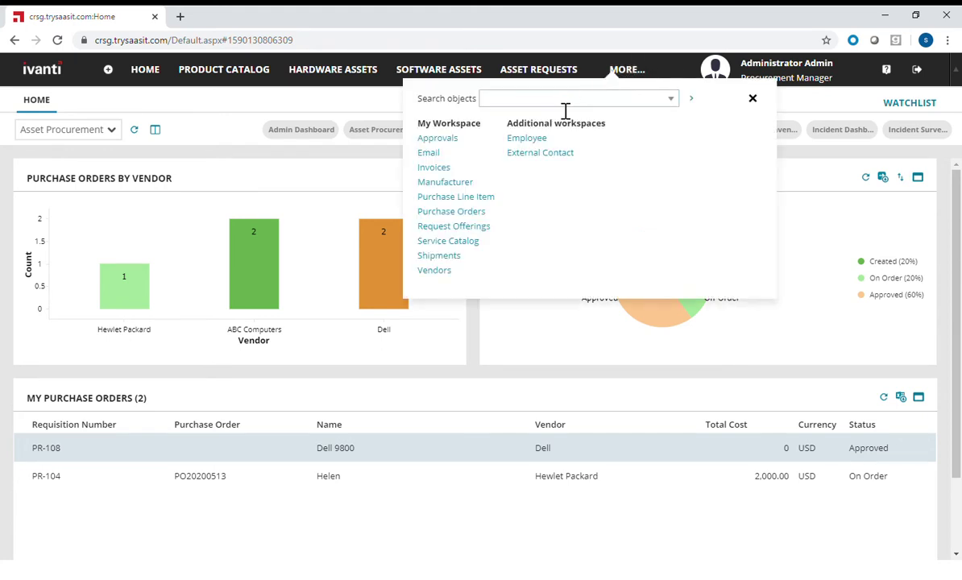
click(451, 242)
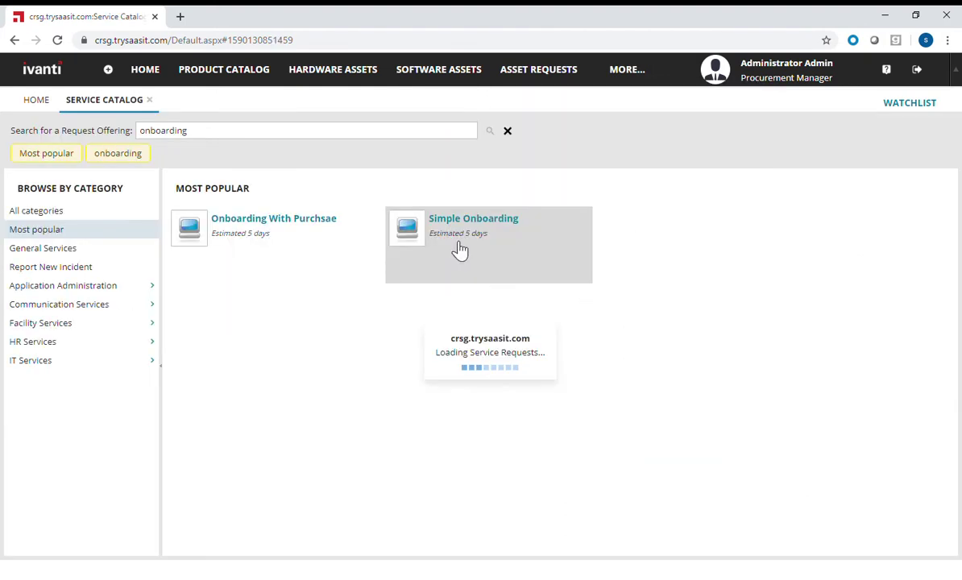
click(290, 229)
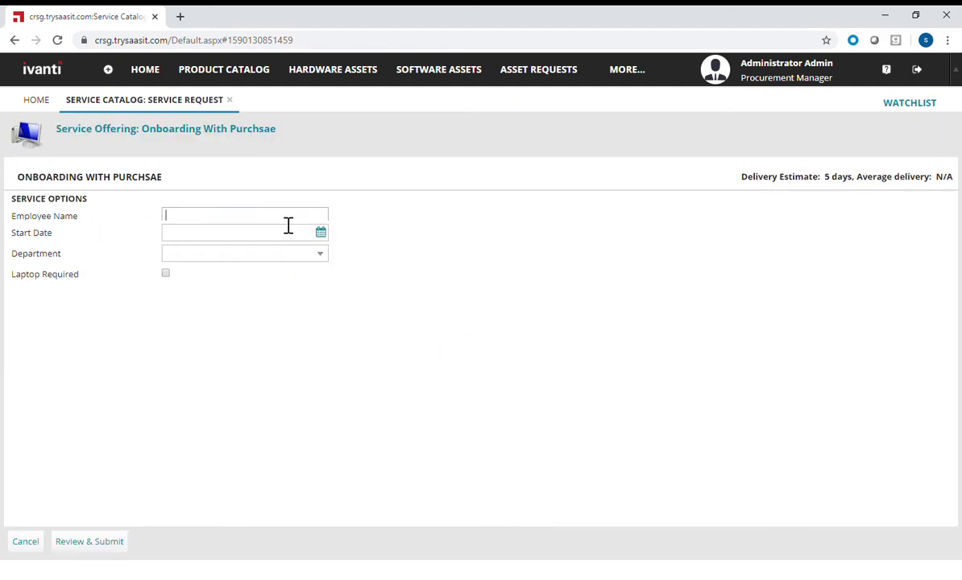
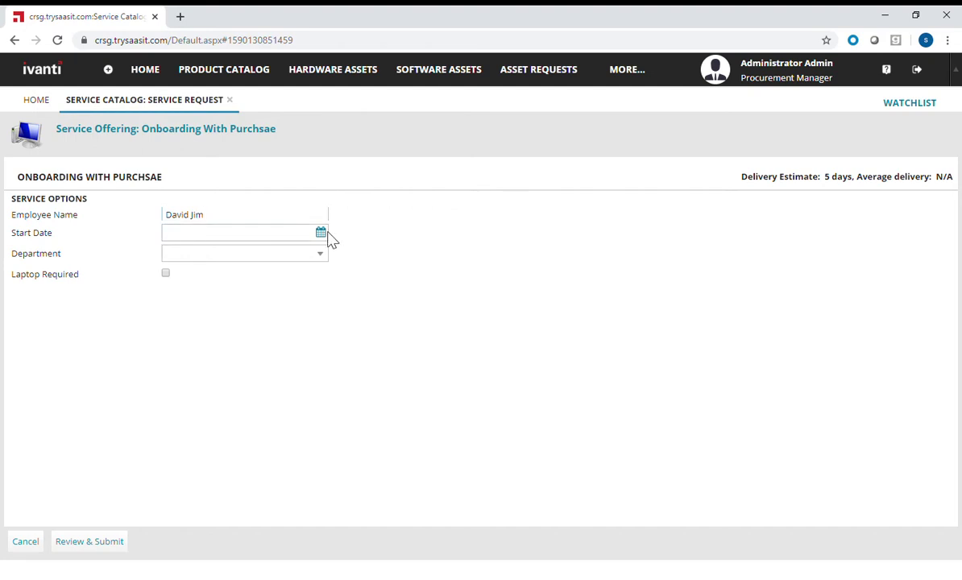
- Enter the employee's name, start date 06/22/2020, department Executive, tick Laptop Required, and review
click(321, 233)
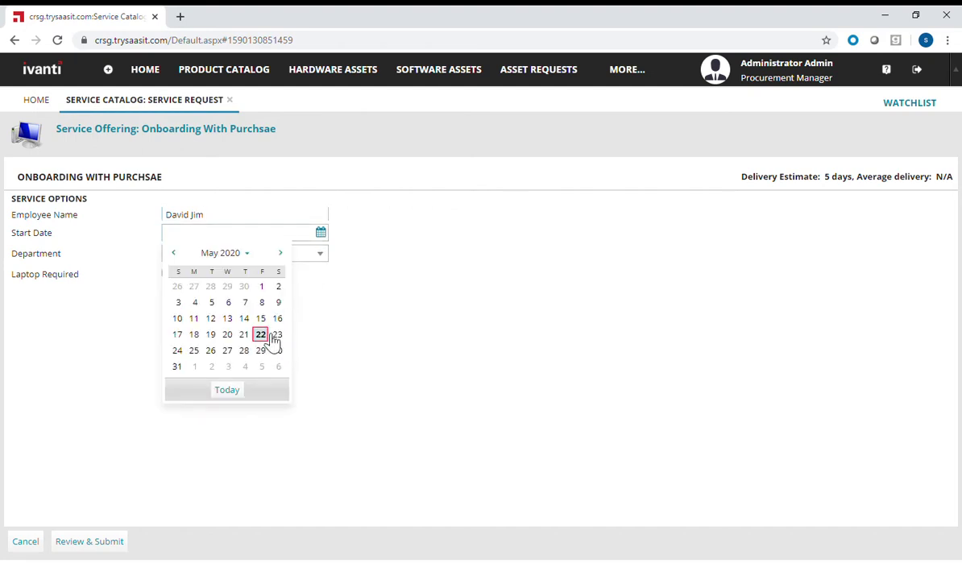
click(280, 254)
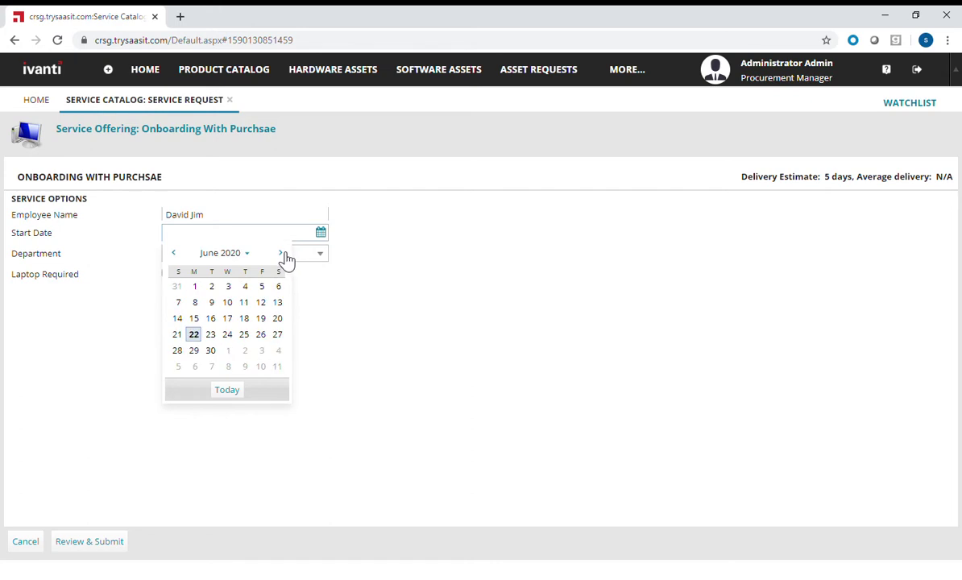
click(195, 333)
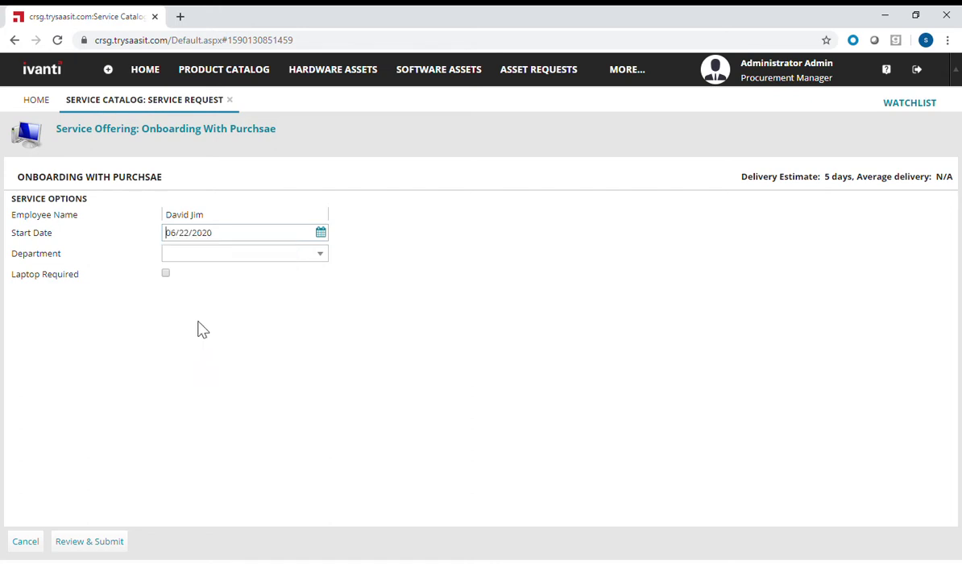
click(308, 253)
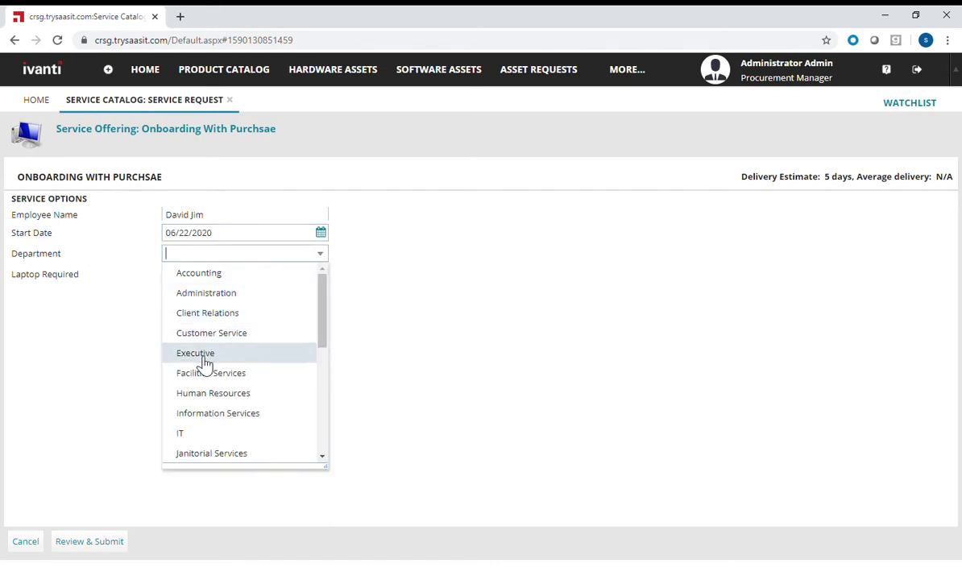
click(197, 354)
click(167, 275)
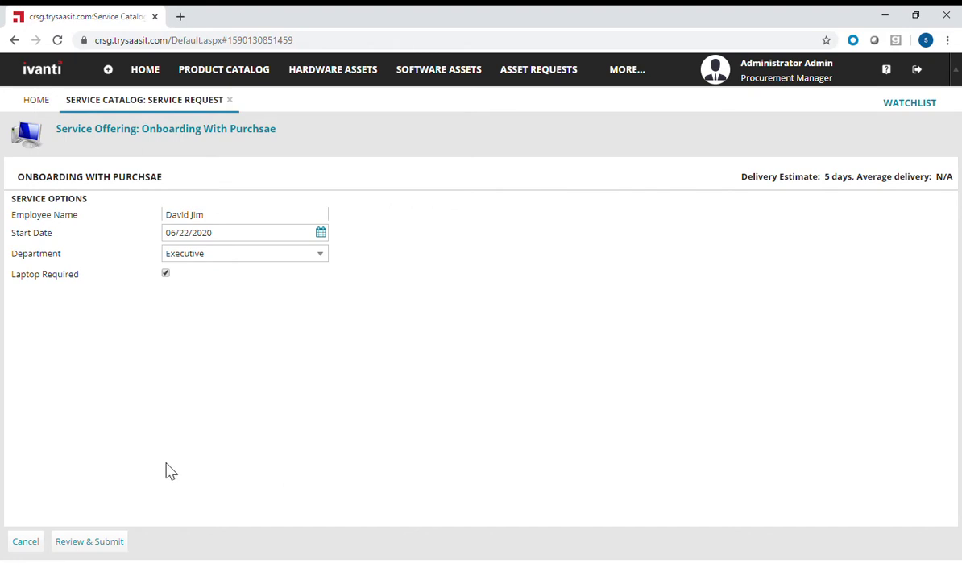
click(103, 538)
- Submit the onboarding request and list all asset requests in procurement
click(108, 542)
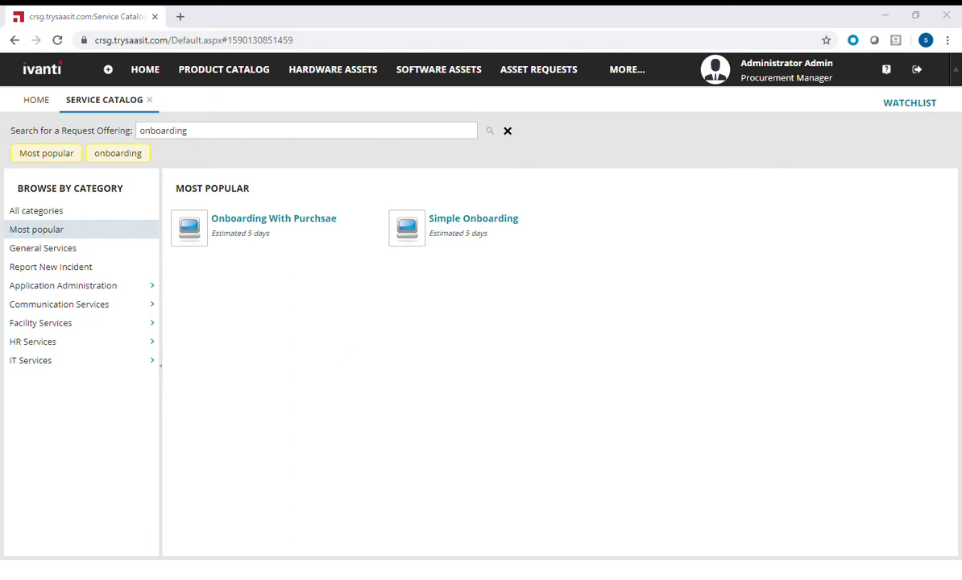
click(549, 80)
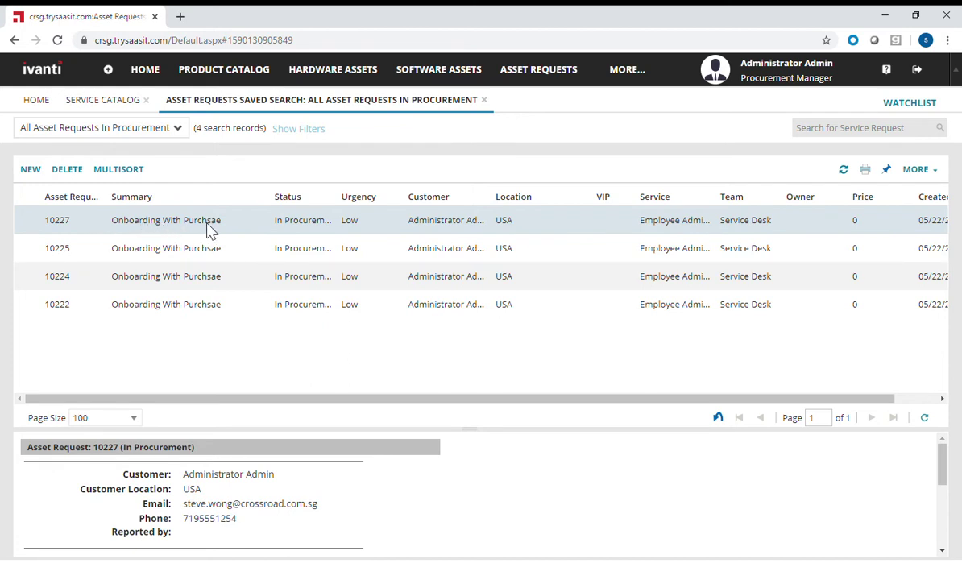
- Open asset request 10227 to check its Request for New Laptop task and service option parameters
double_click(244, 227)
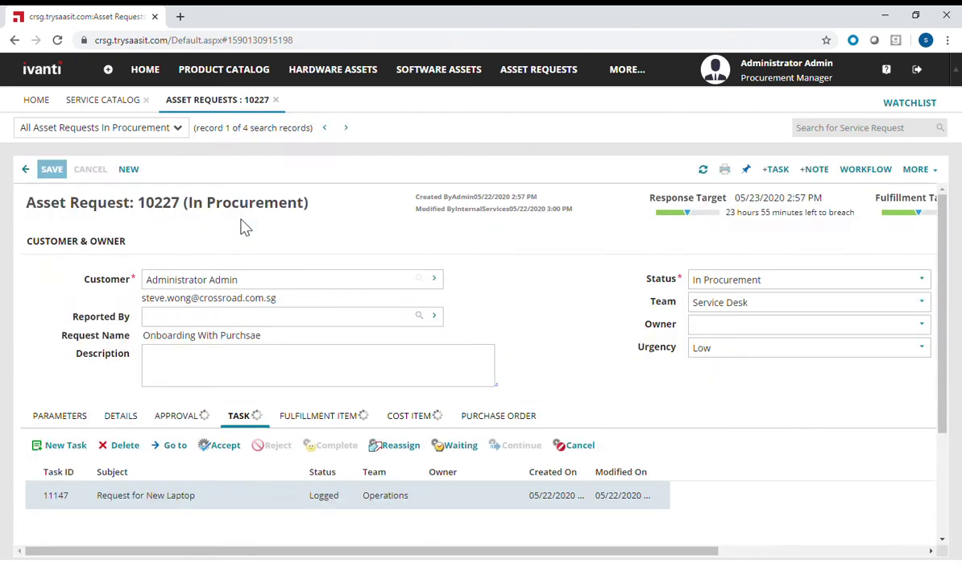
scroll(476, 300, down, 2)
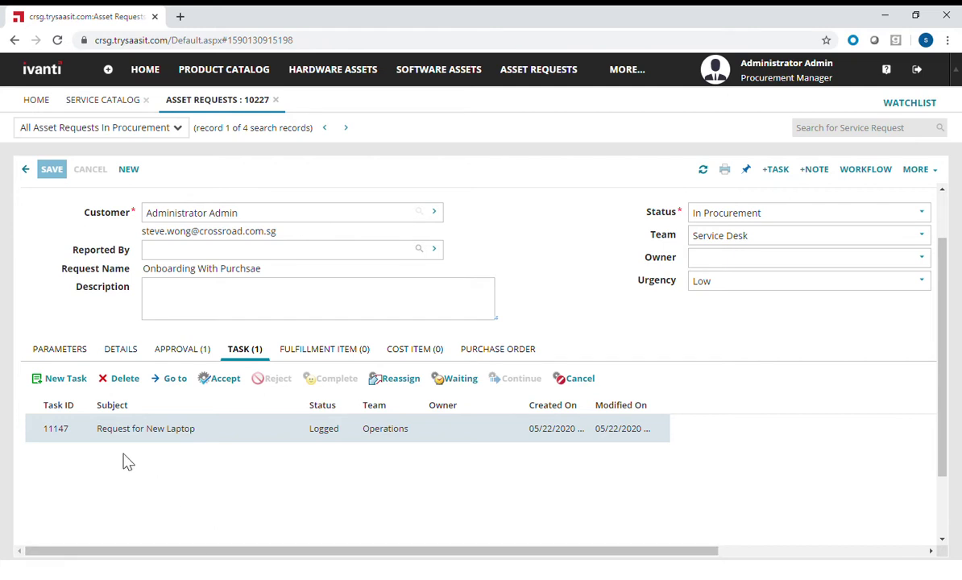
click(63, 349)
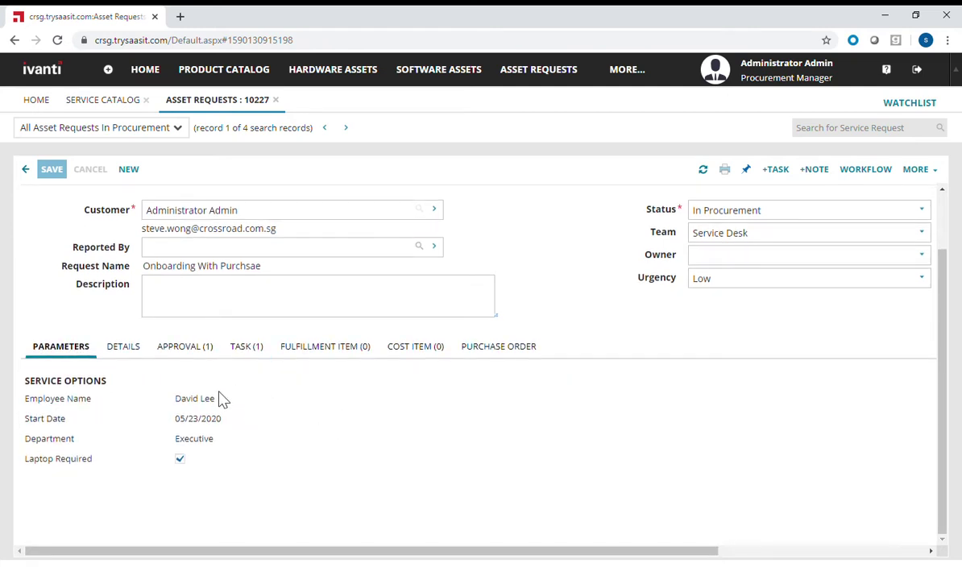
scroll(223, 437, up, 2)
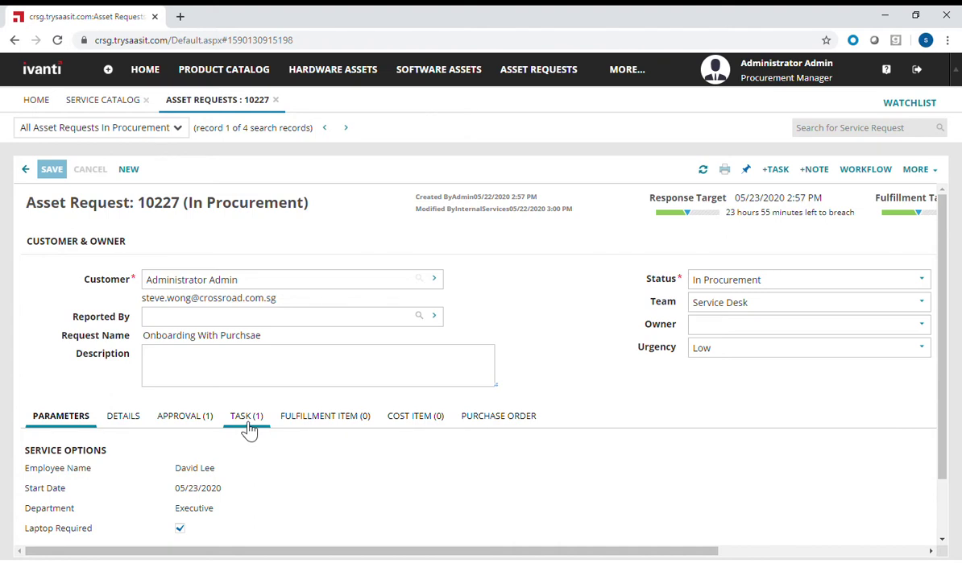
- Create a new purchase order with the administrator account as submitter
click(636, 74)
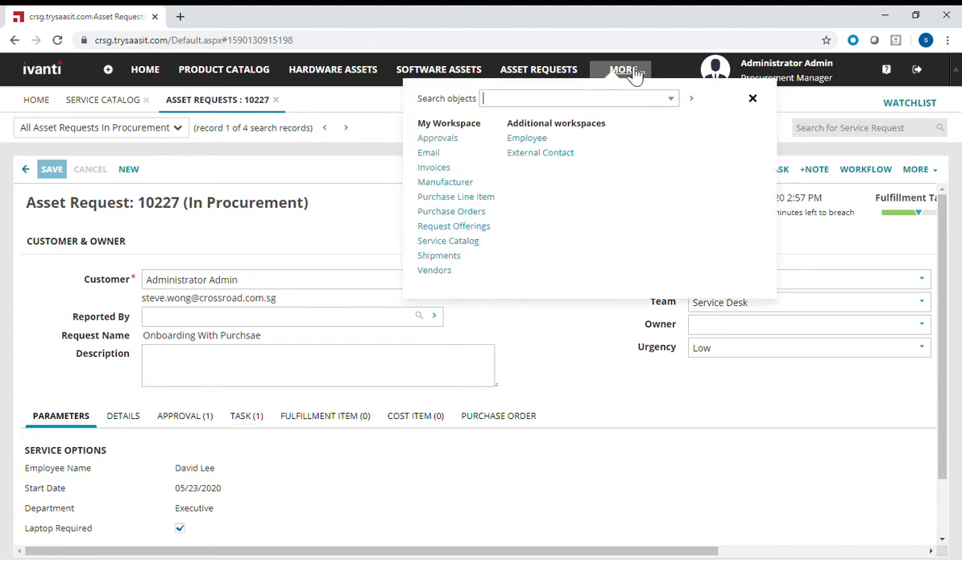
click(449, 214)
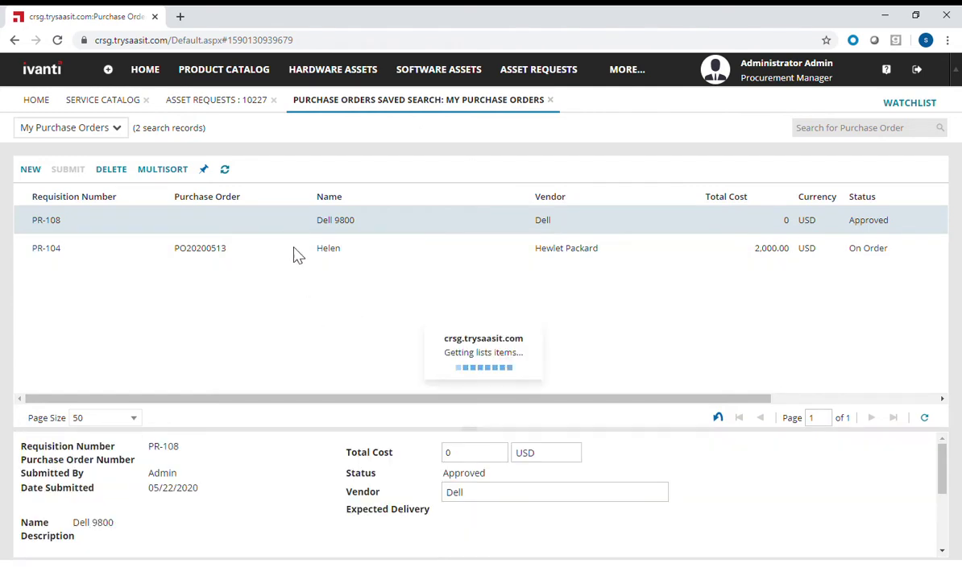
click(31, 171)
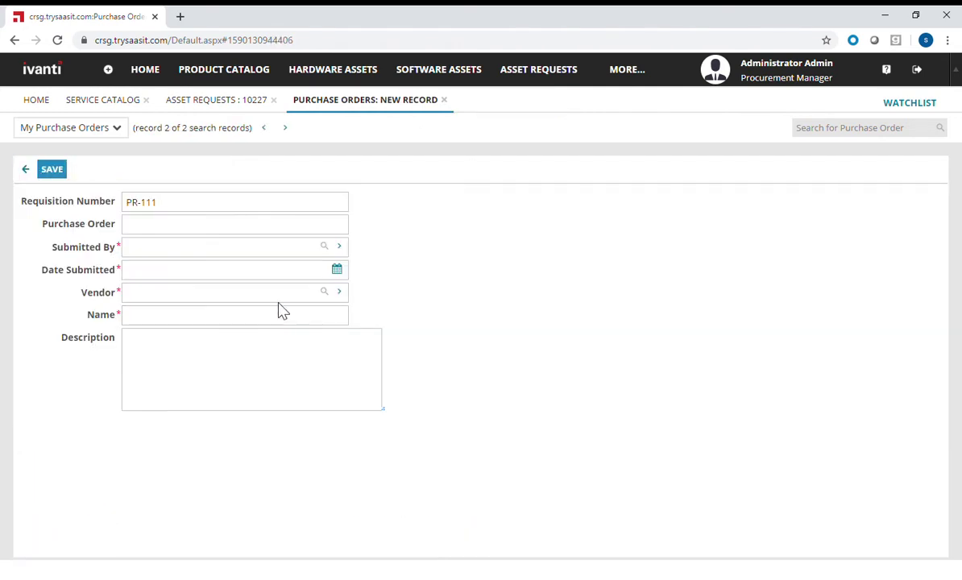
click(324, 246)
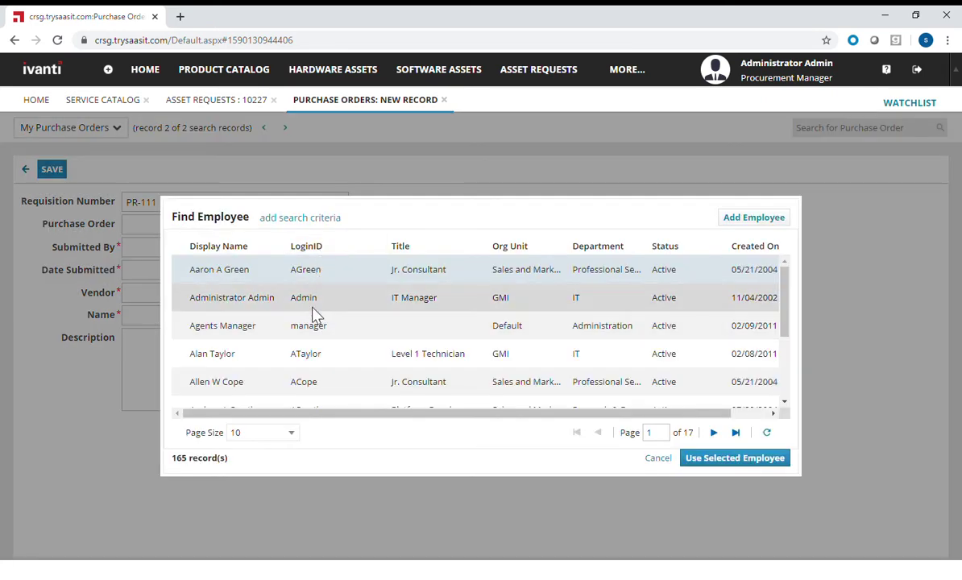
click(316, 310)
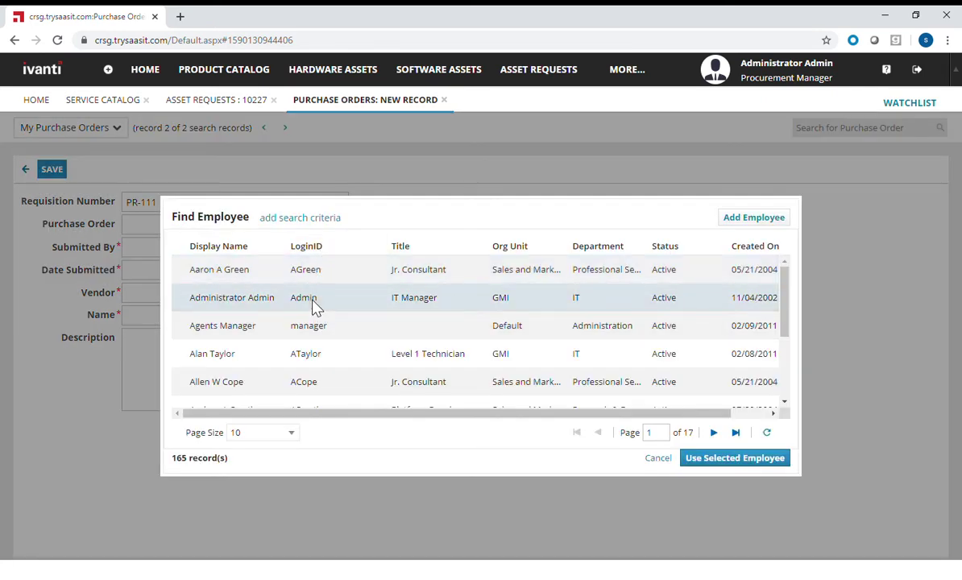
click(700, 458)
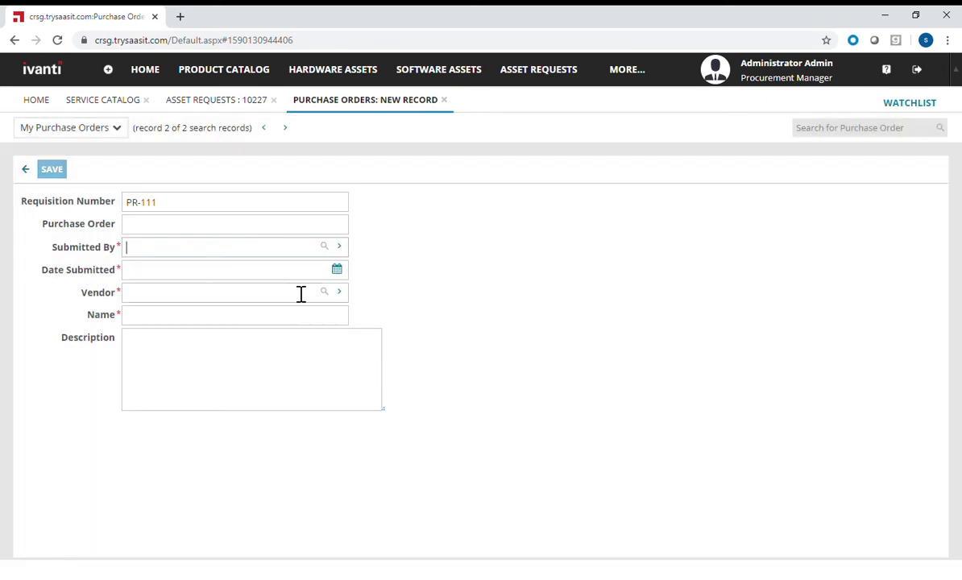
- Set submission date 05/22/2020, vendor Dell and name Dell 9800, then save the order
click(337, 272)
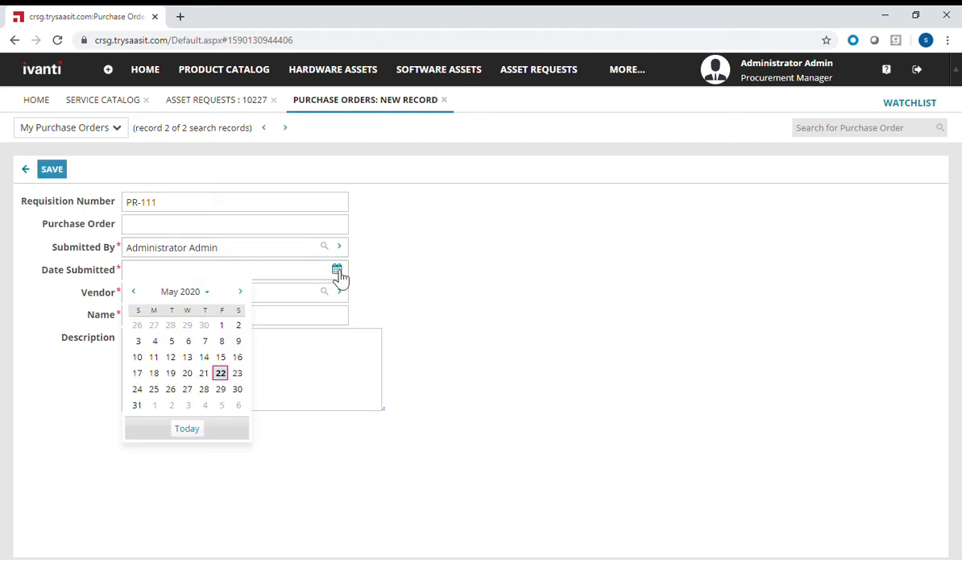
click(220, 375)
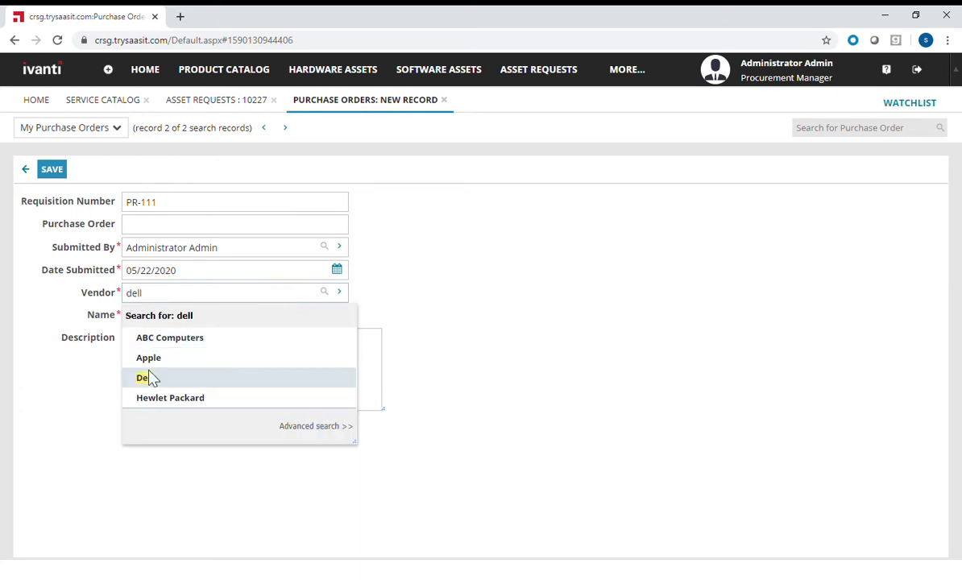
click(145, 377)
click(195, 325)
text(Dell 9800)
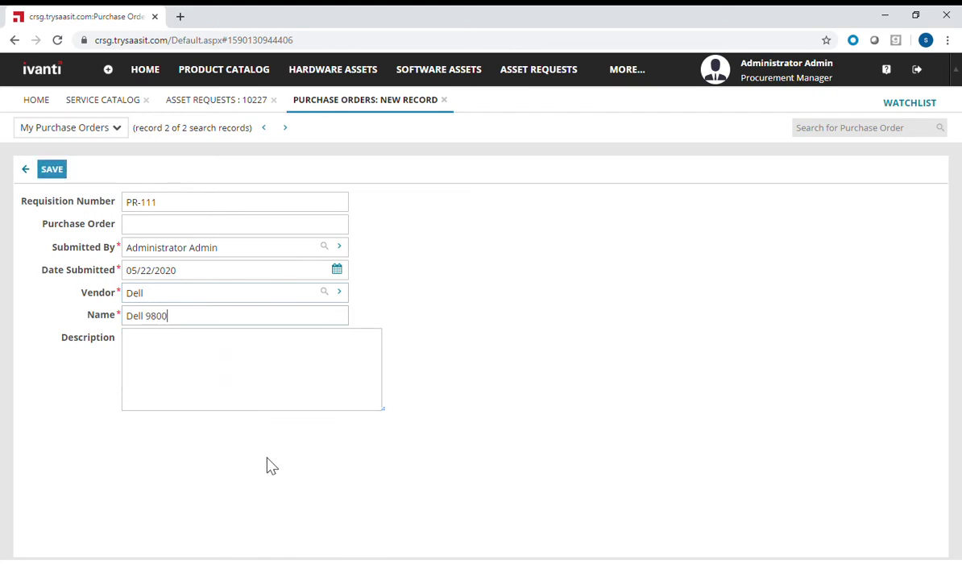
click(51, 169)
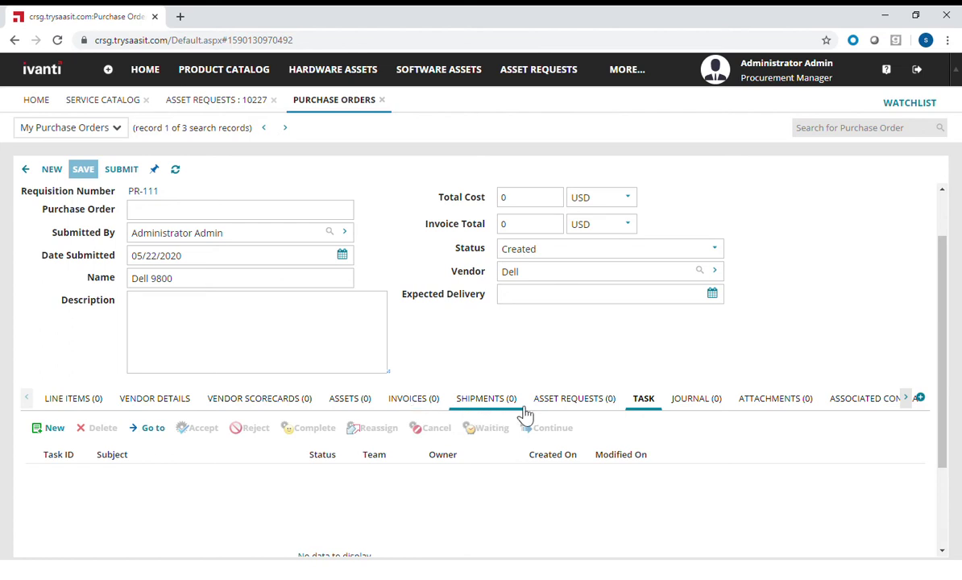
- Add a New Hardware Purchase Line Item from the order's Line Items tab
click(67, 411)
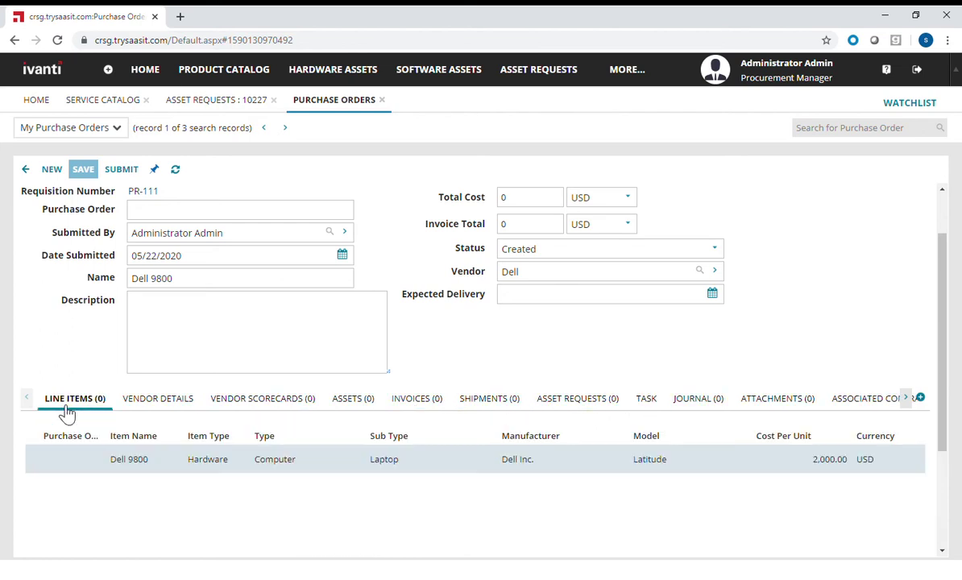
click(107, 431)
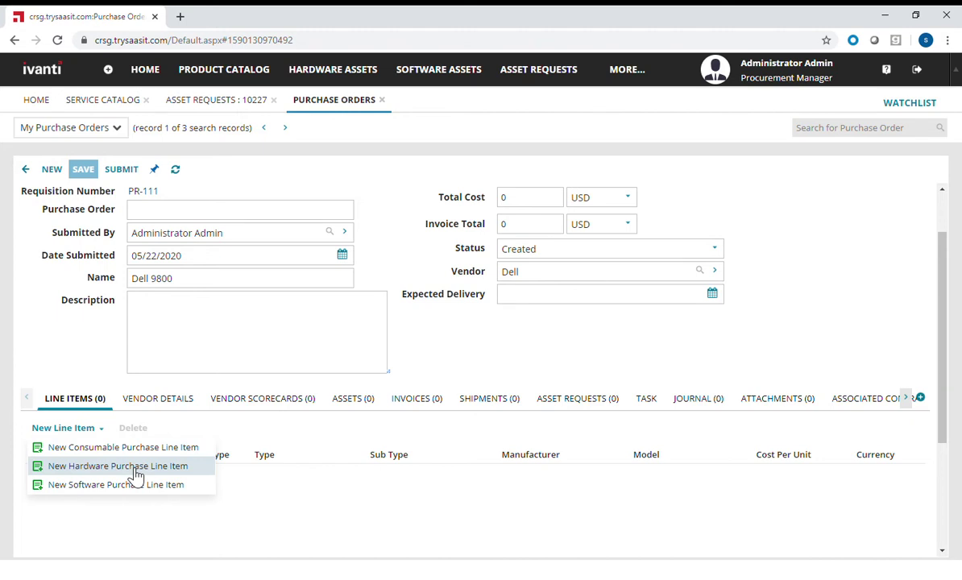
click(135, 468)
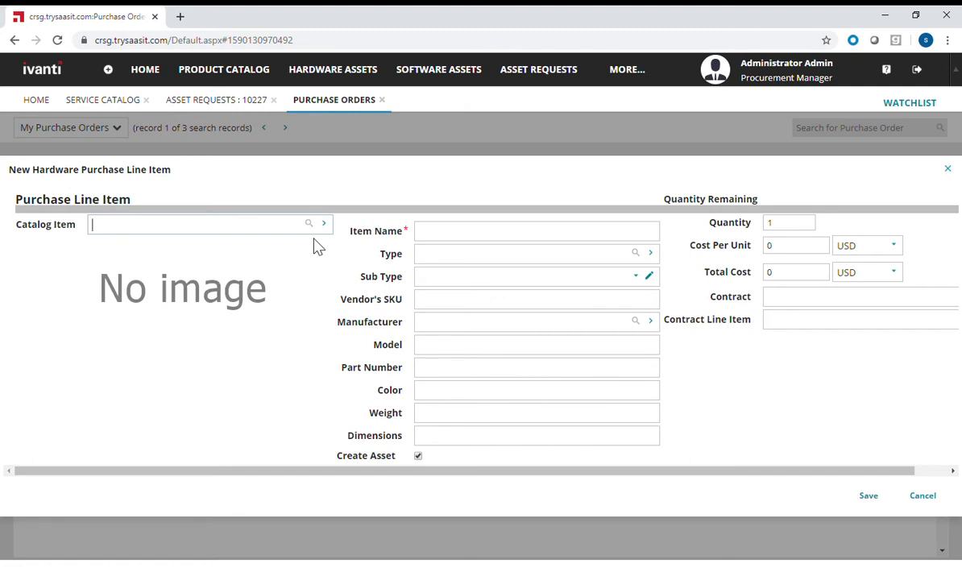
- Pick the Dell Inspiro catalog item and set Cost Per Unit to 2000
click(313, 224)
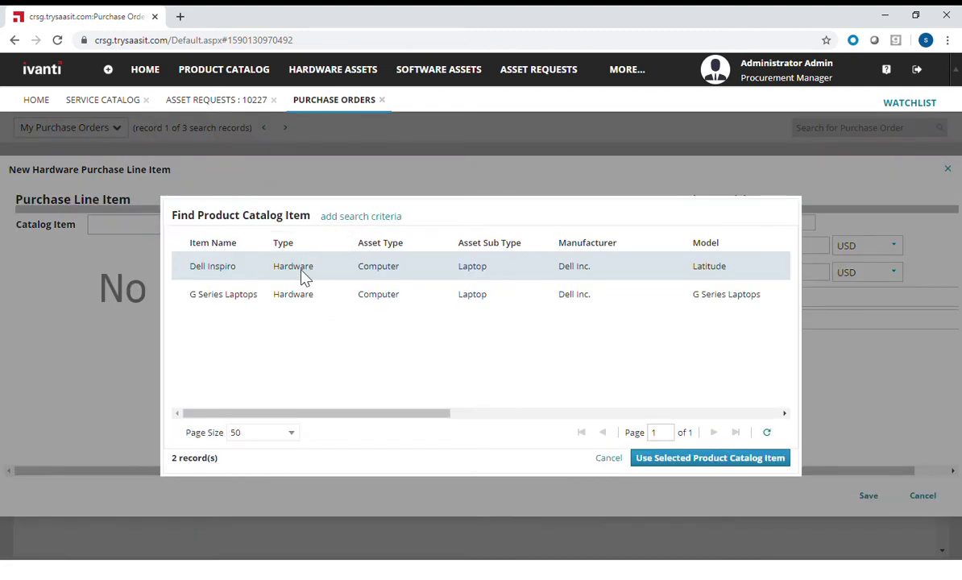
double_click(301, 270)
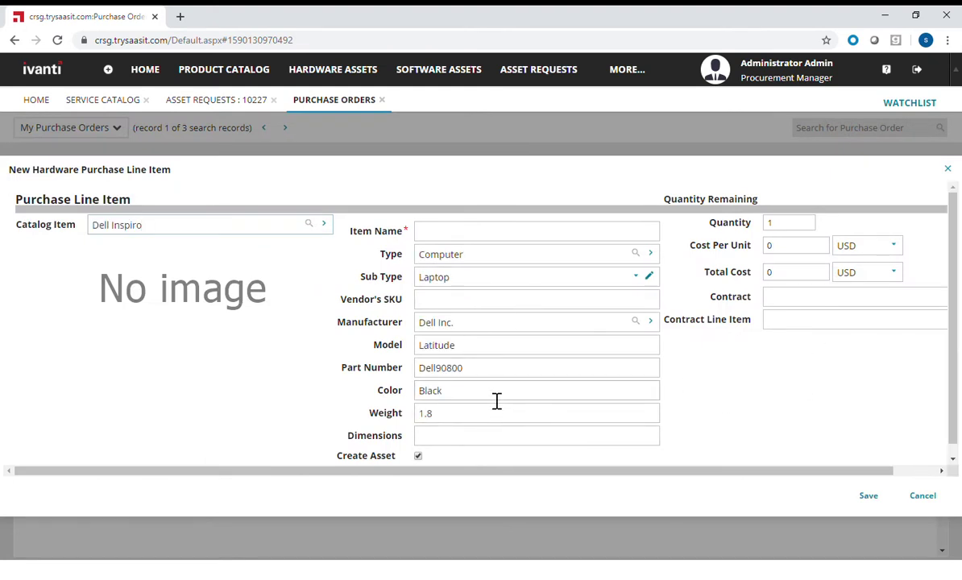
drag(814, 224, 766, 240)
click(767, 247)
text(2000)
key(Tab)
- Dismiss the empty item name warning, enter Item Name Dell 9800, and save the line item
click(868, 497)
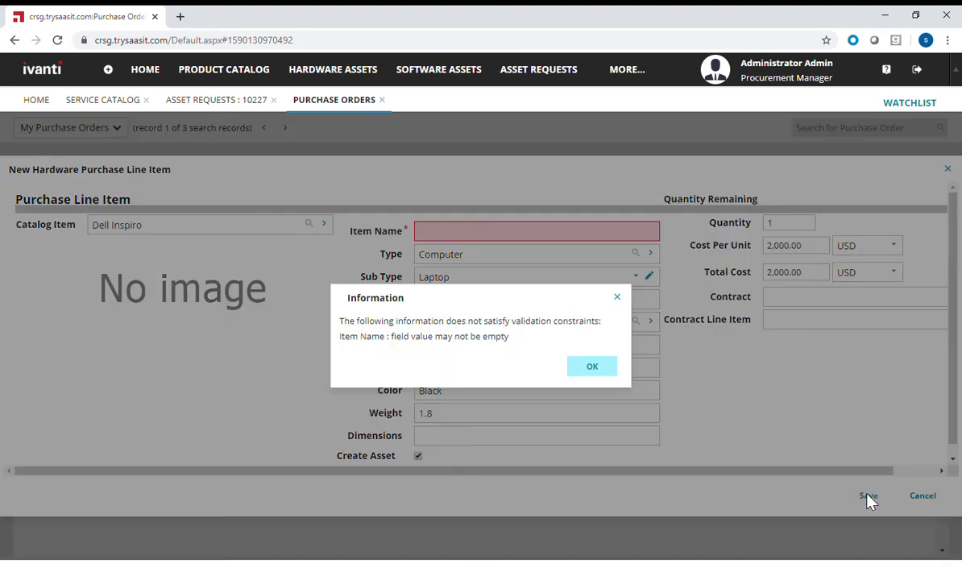
drag(511, 345, 405, 351)
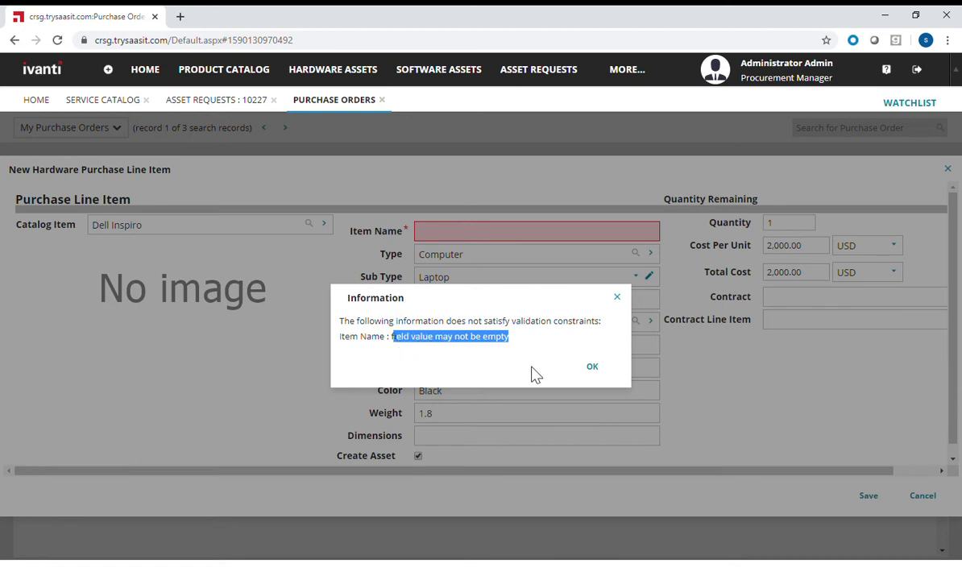
click(597, 369)
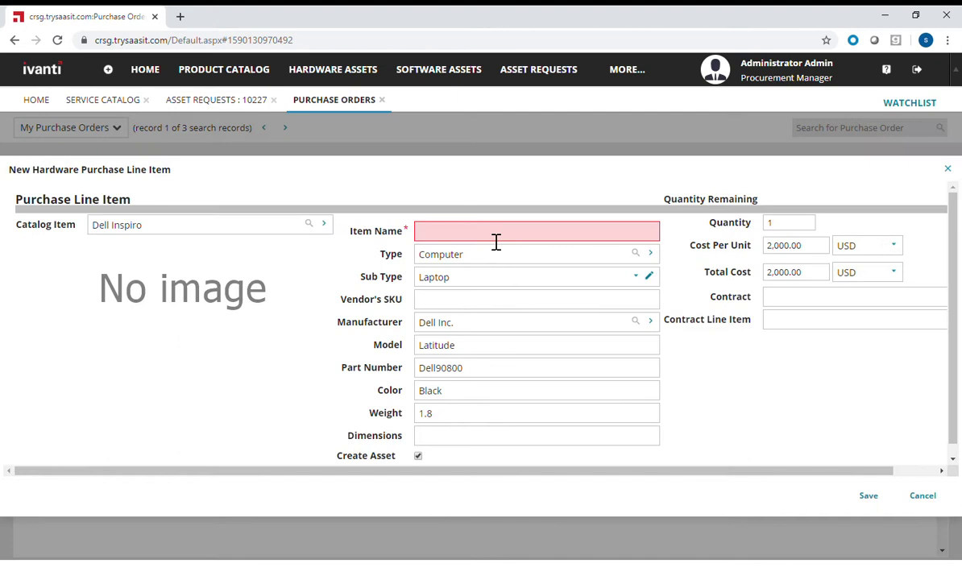
click(496, 240)
text(Dell 9880)
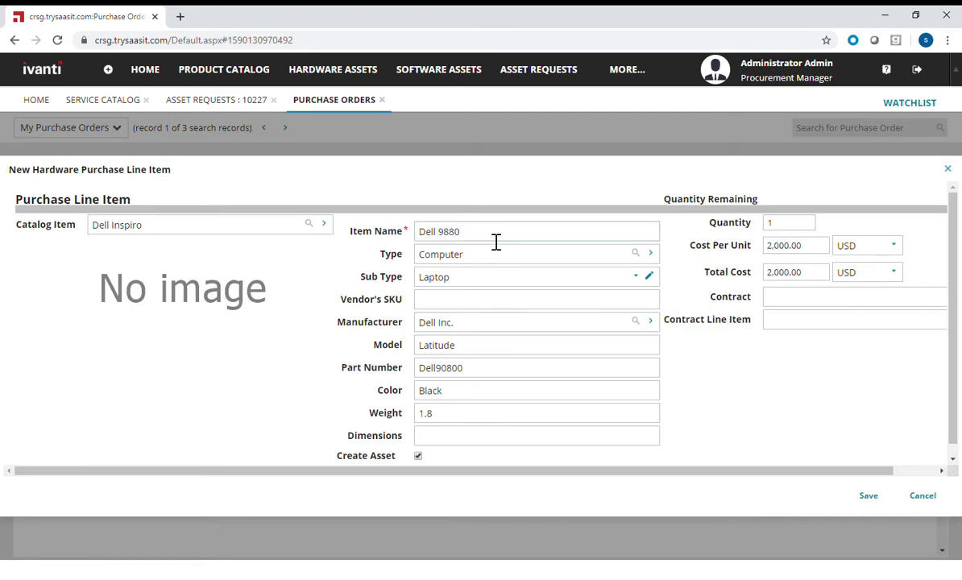
key(Tab)
drag(449, 232, 457, 232)
click(869, 497)
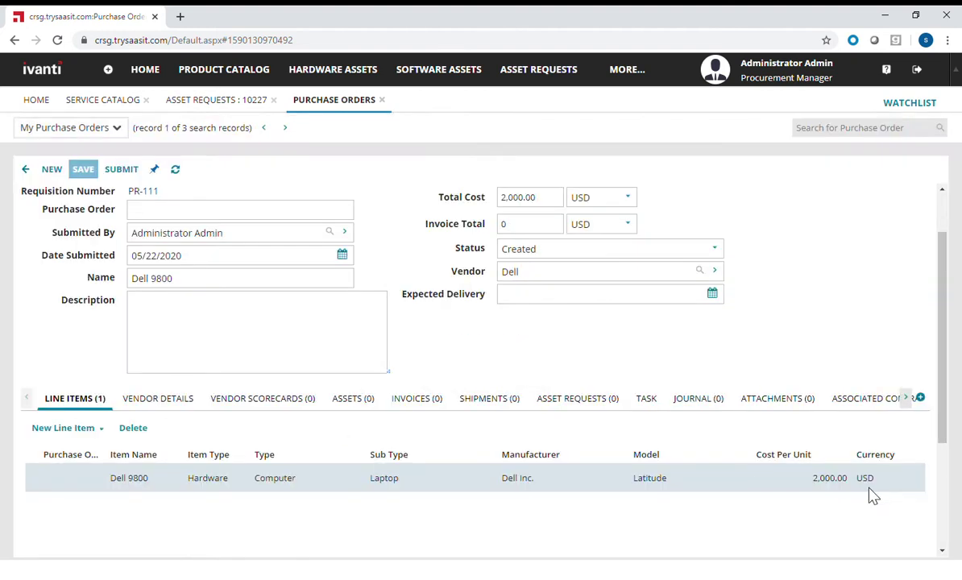
- Browse PR-111's Vendor Details, Vendor Scorecards, Assets, Invoices and Shipments tabs, ending on Asset Requests
click(113, 440)
click(242, 433)
click(172, 401)
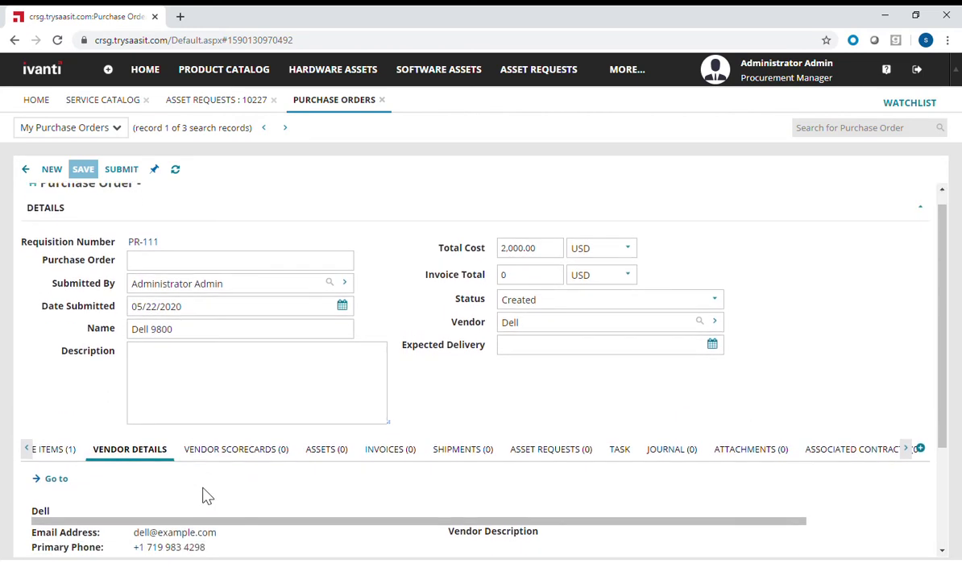
scroll(204, 495, down, 2)
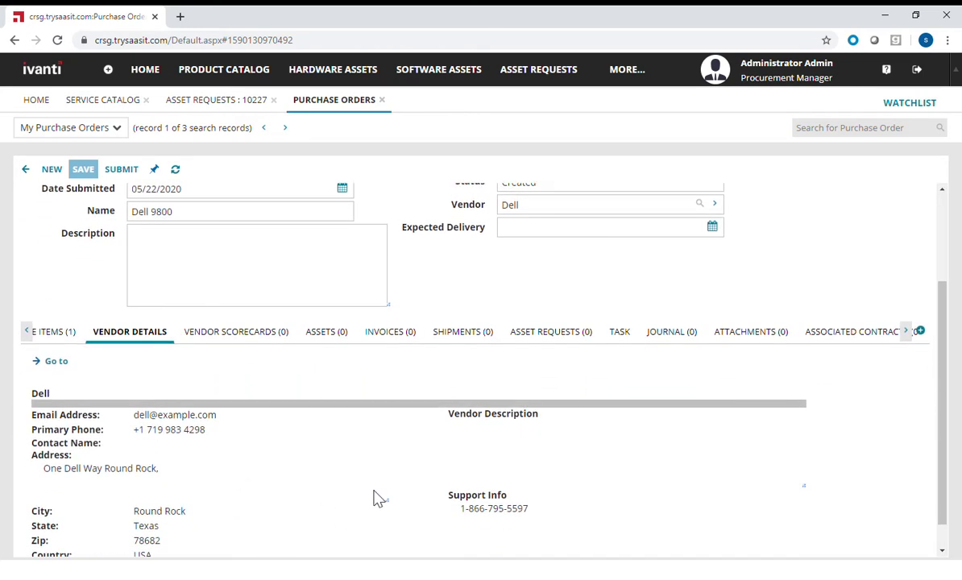
click(274, 343)
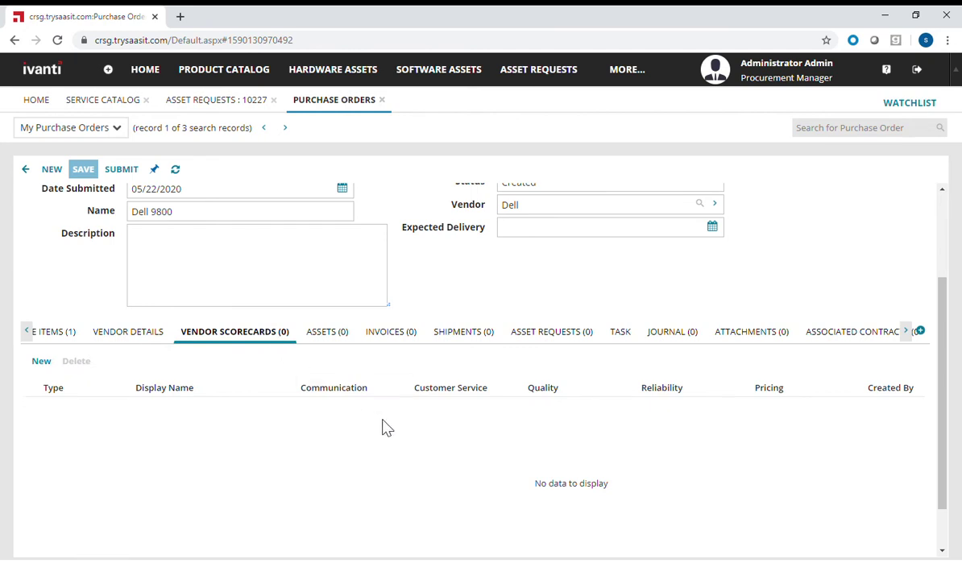
click(324, 331)
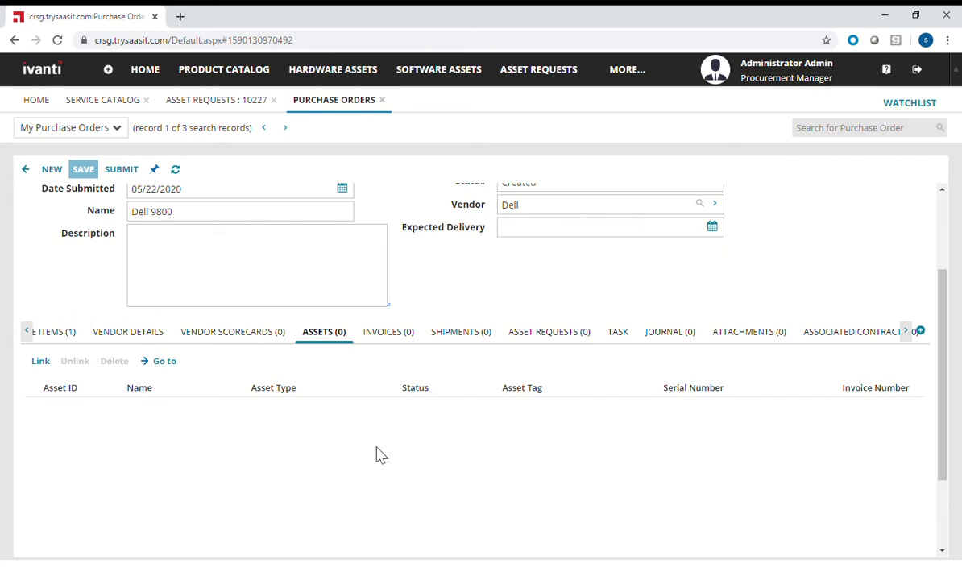
click(381, 332)
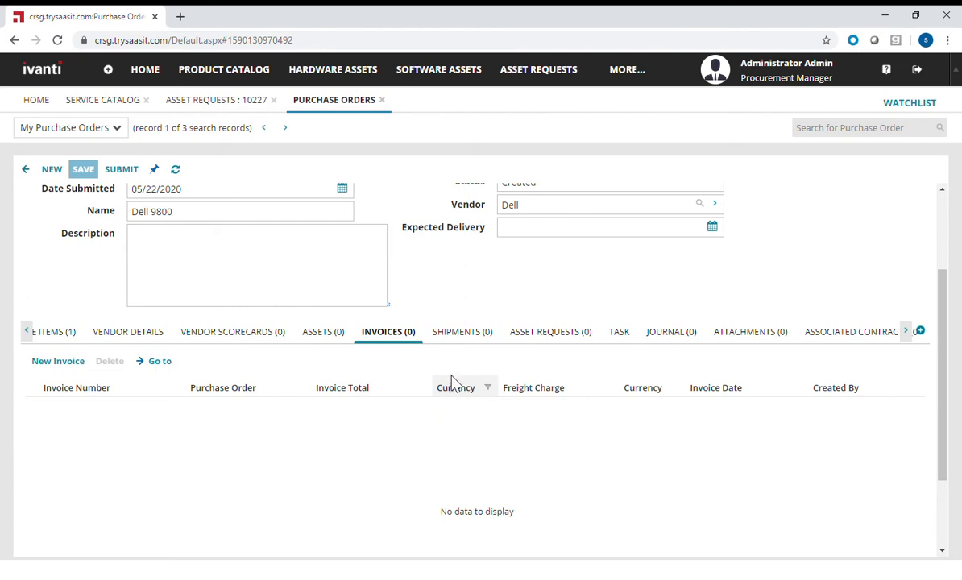
click(443, 330)
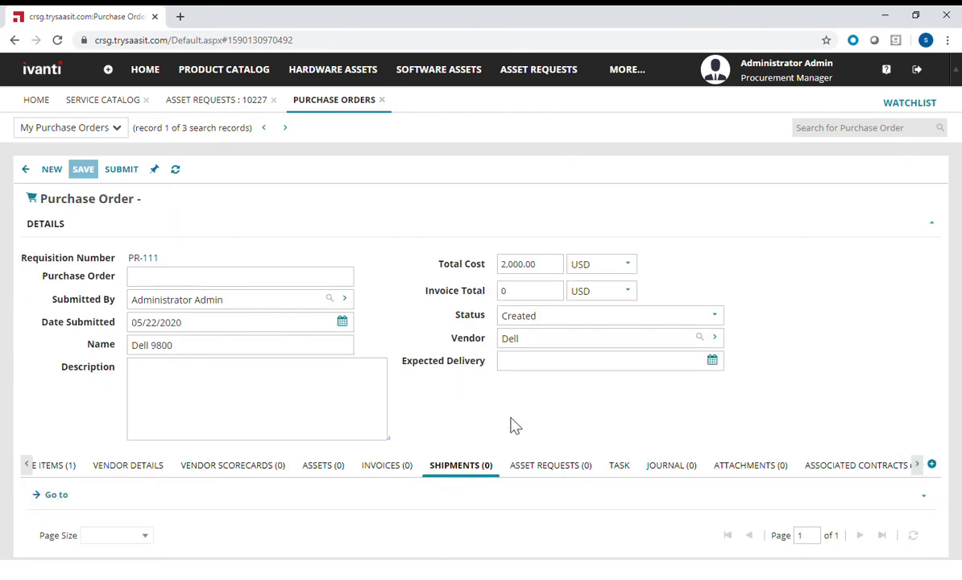
click(542, 466)
scroll(524, 419, down, 3)
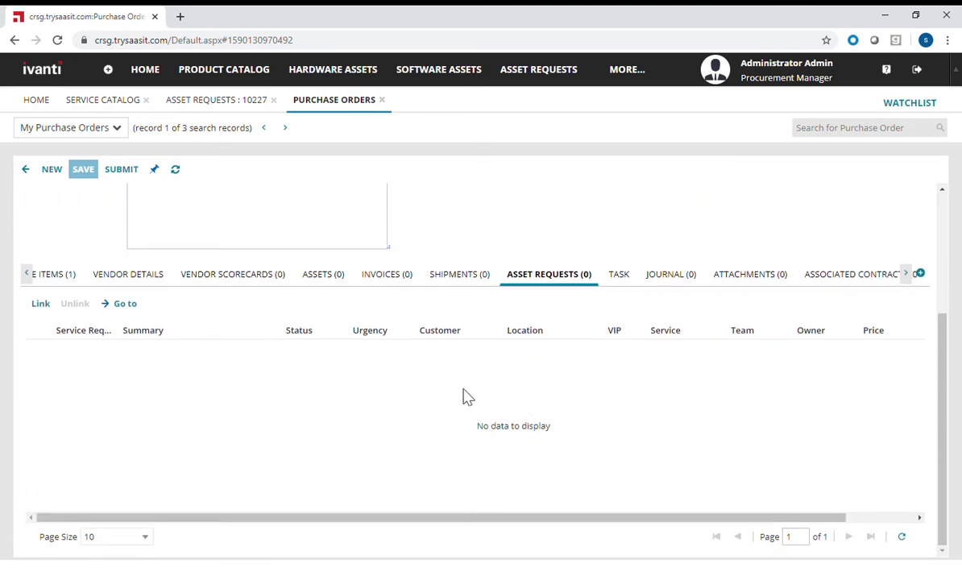
- Link the four asset requests, including 10223, to PR-111 and view its Create Invoice task
click(41, 304)
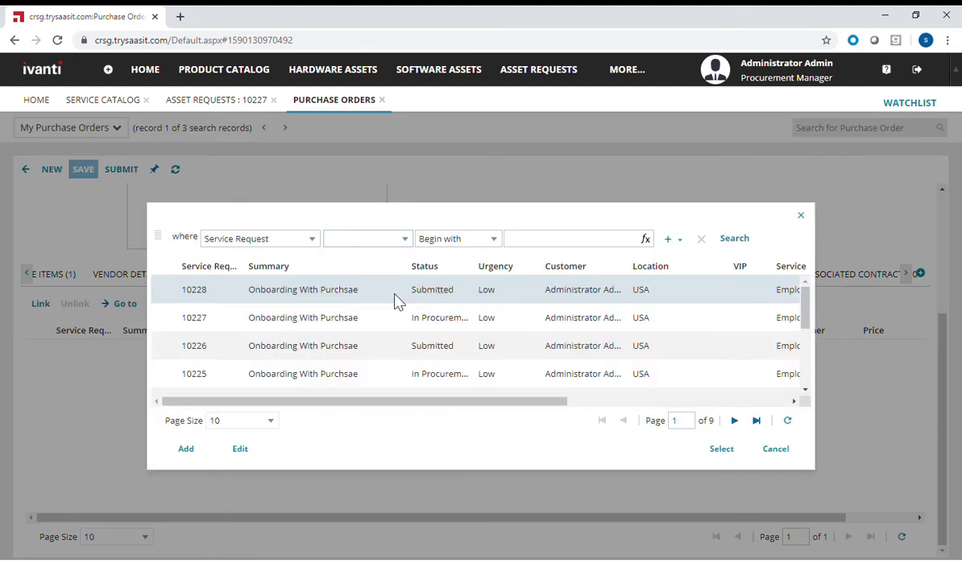
drag(389, 349, 386, 366)
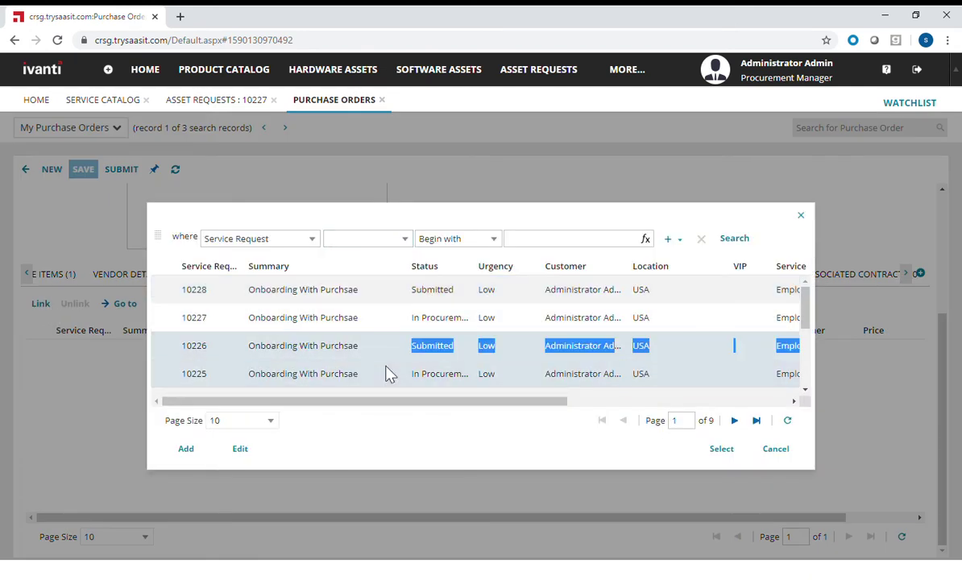
scroll(398, 332, down, 2)
click(393, 300)
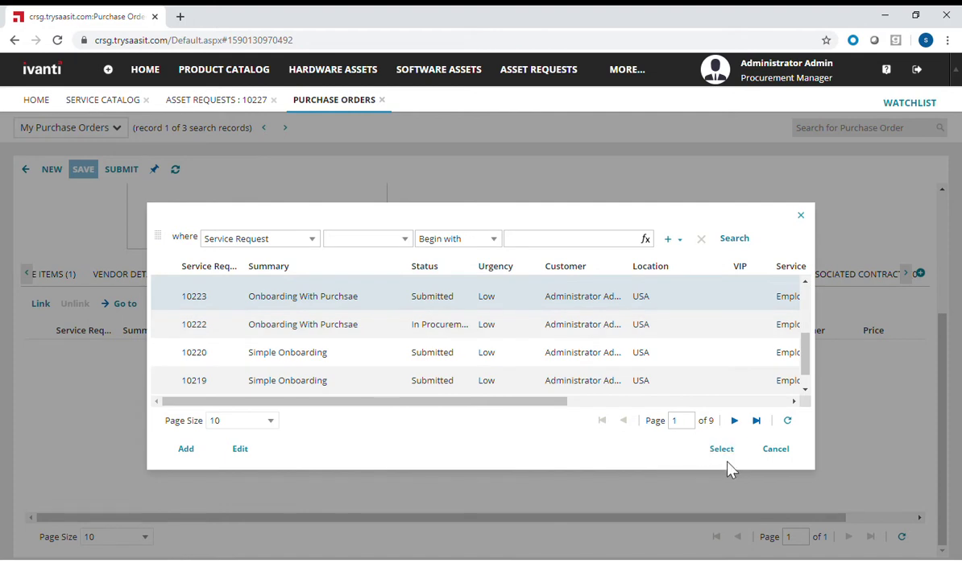
click(722, 449)
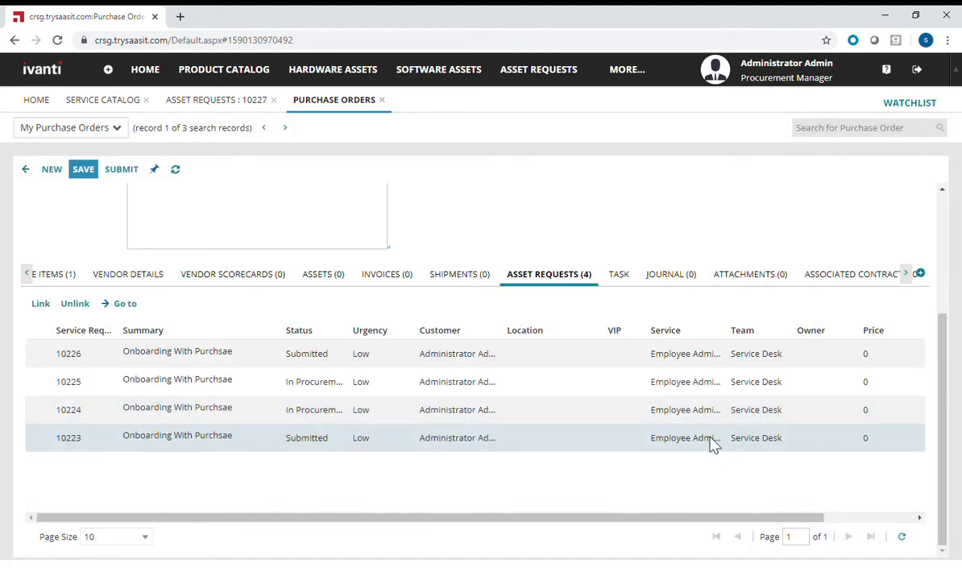
scroll(682, 399, up, 1)
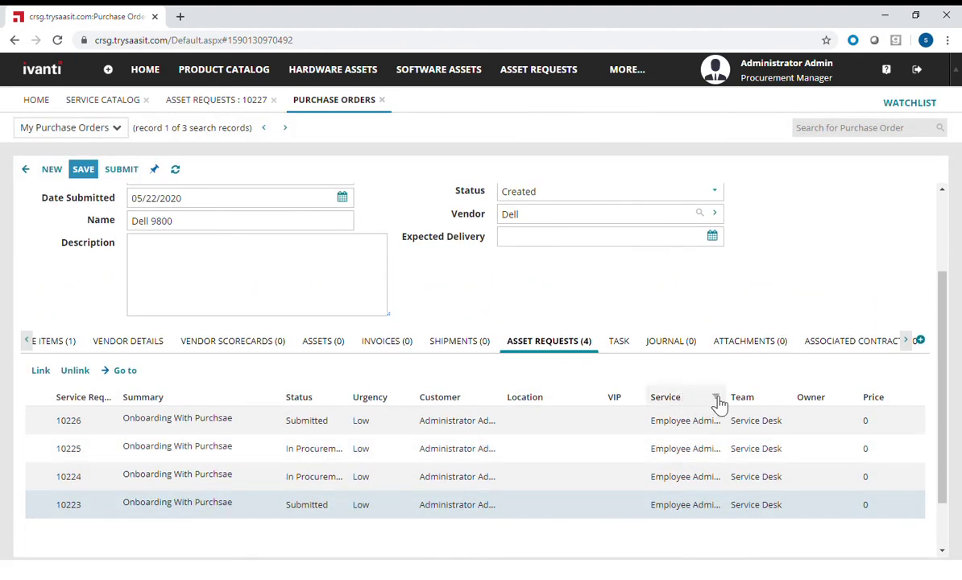
click(631, 348)
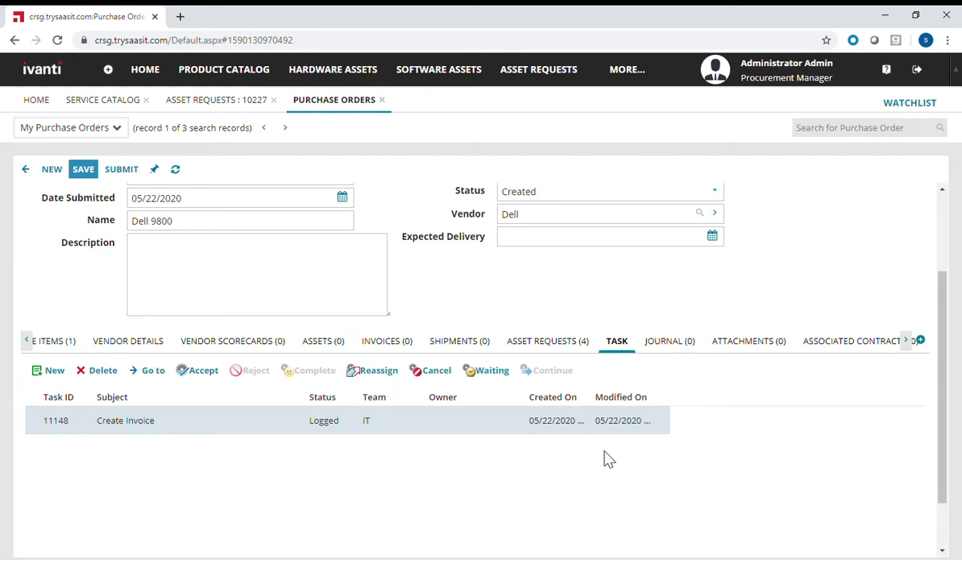
- Submit PR-111 for approval, then reopen it from the My Purchase Orders list
scroll(608, 459, up, 3)
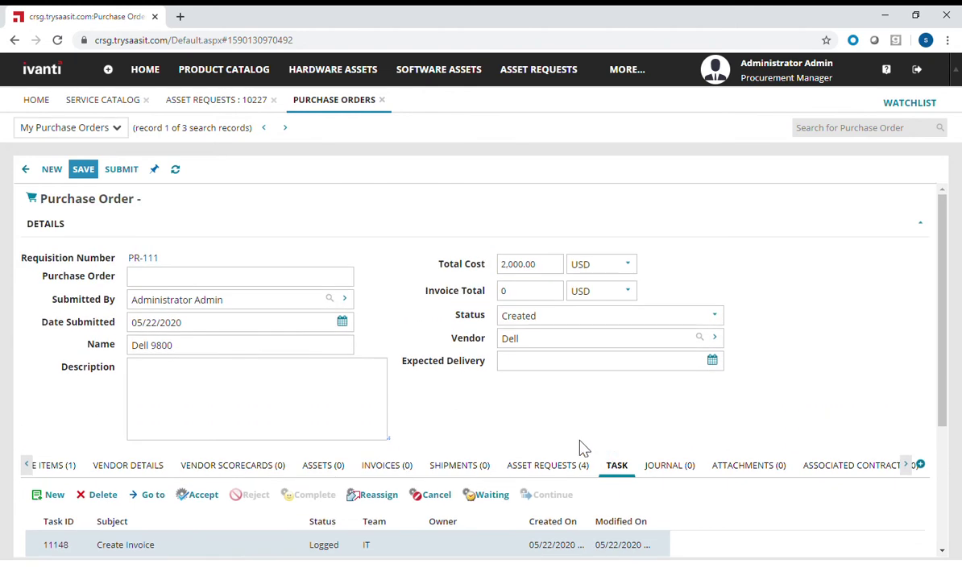
click(119, 177)
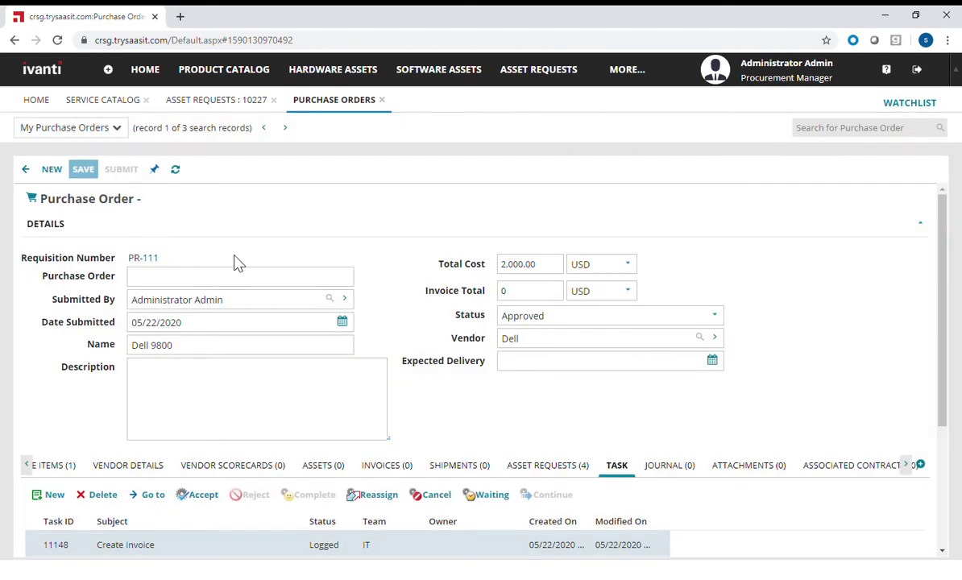
click(29, 174)
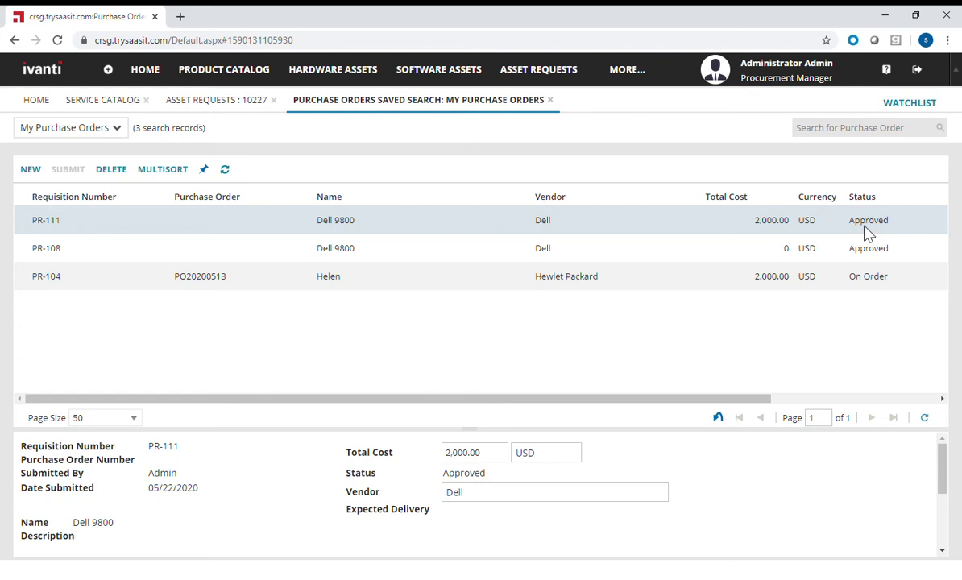
double_click(867, 230)
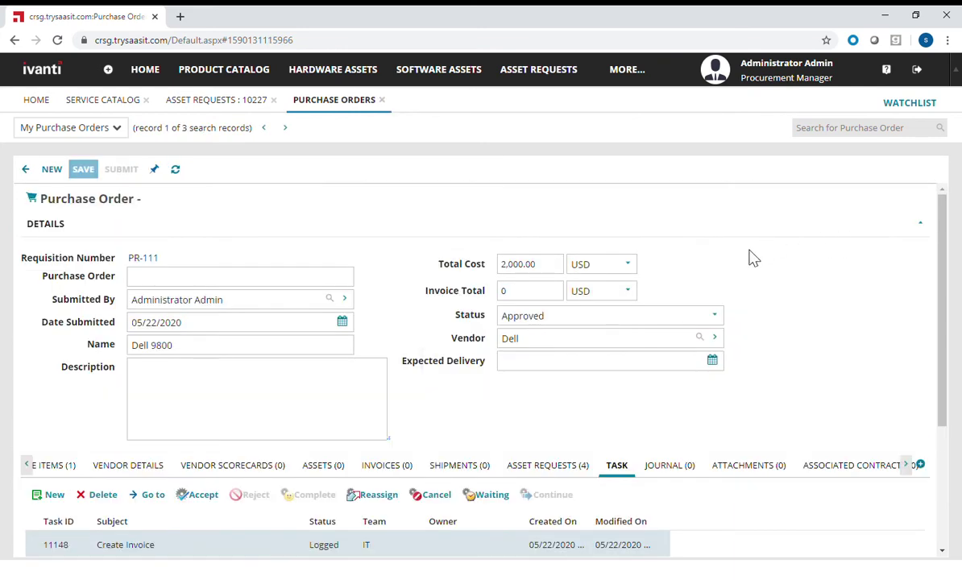
- Accept and complete the Create Invoice task with 30 minutes logged, then refresh the order
scroll(750, 258, down, 1)
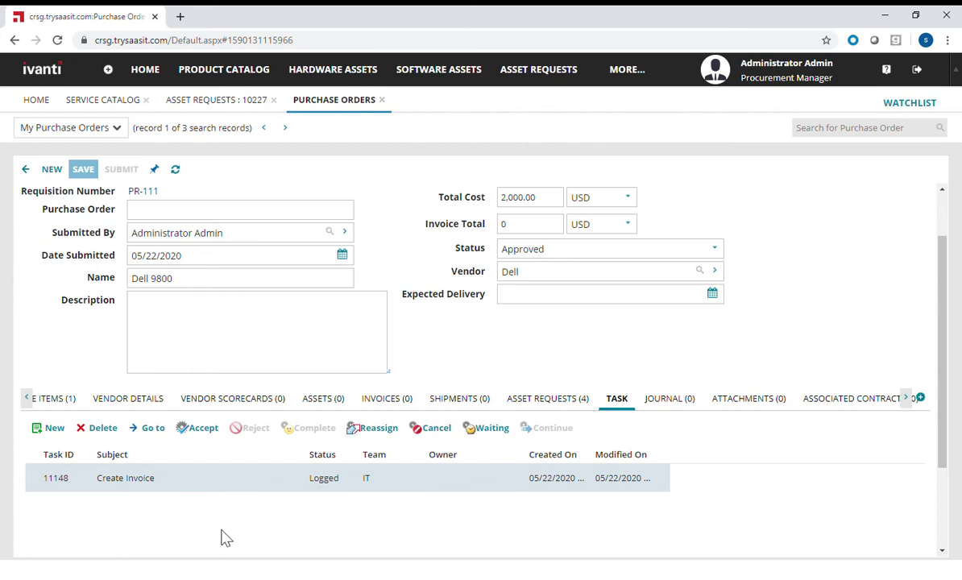
click(203, 434)
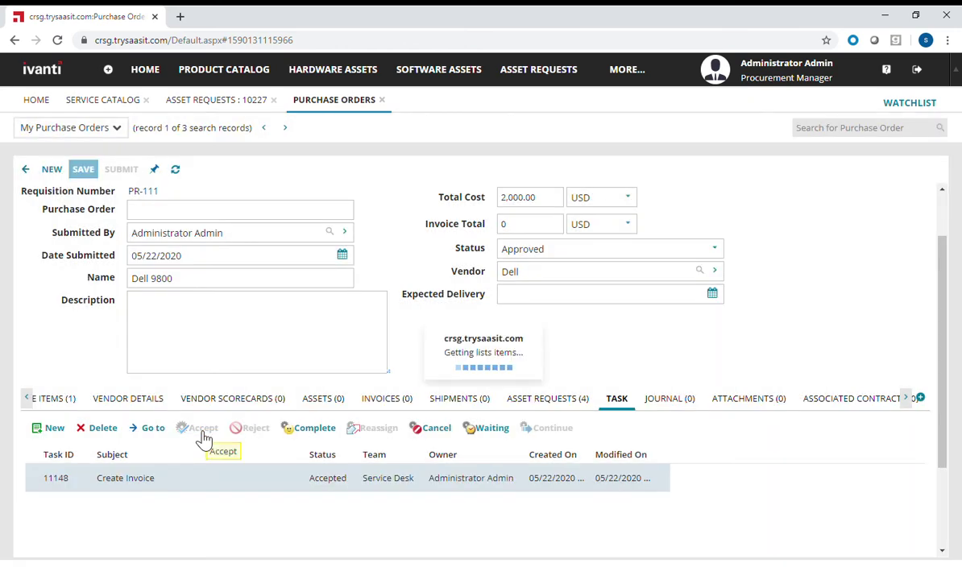
click(316, 434)
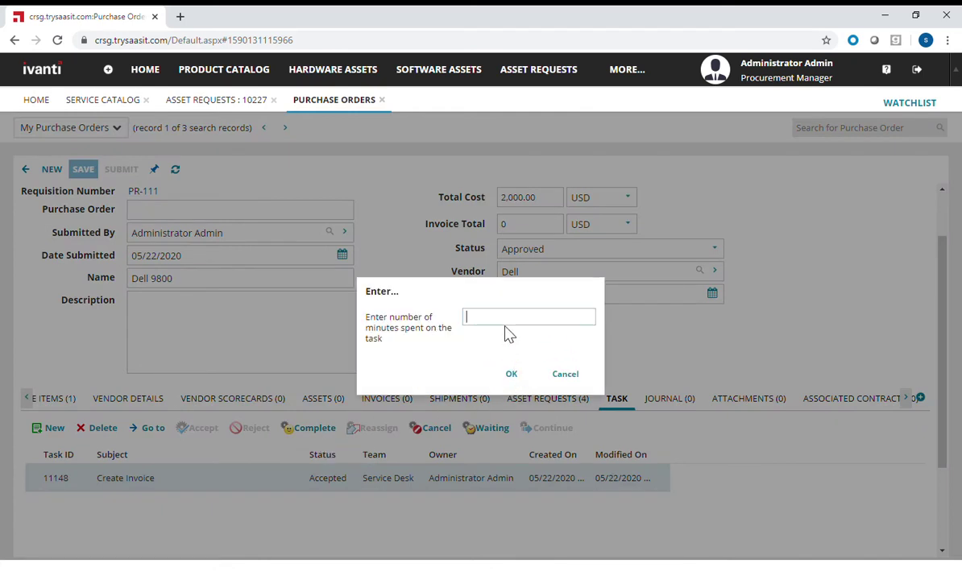
text(30)
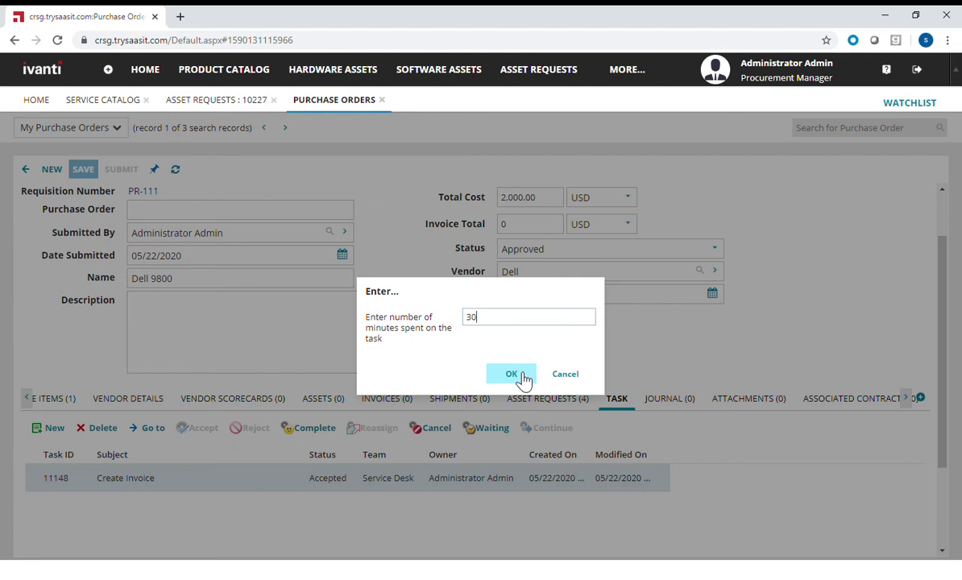
click(512, 375)
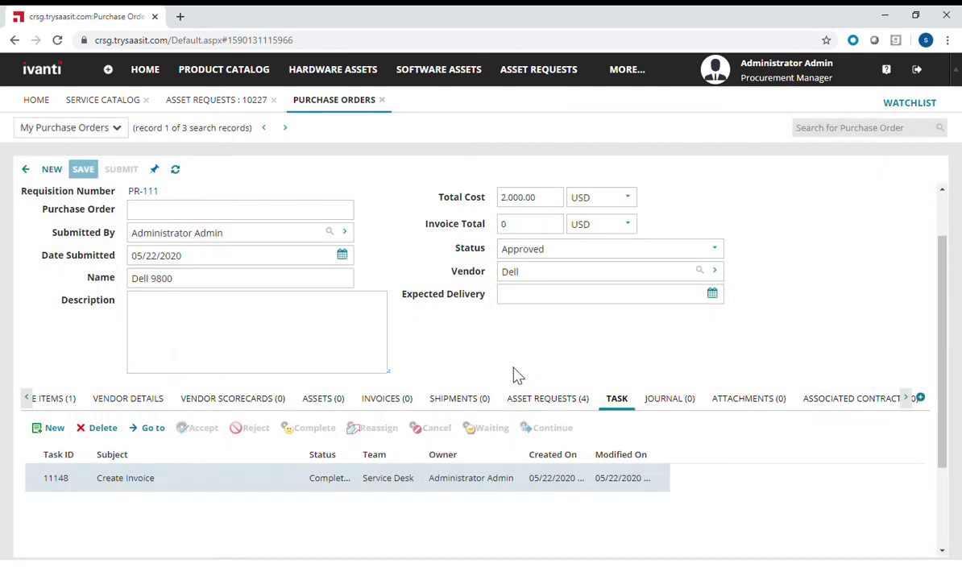
click(186, 173)
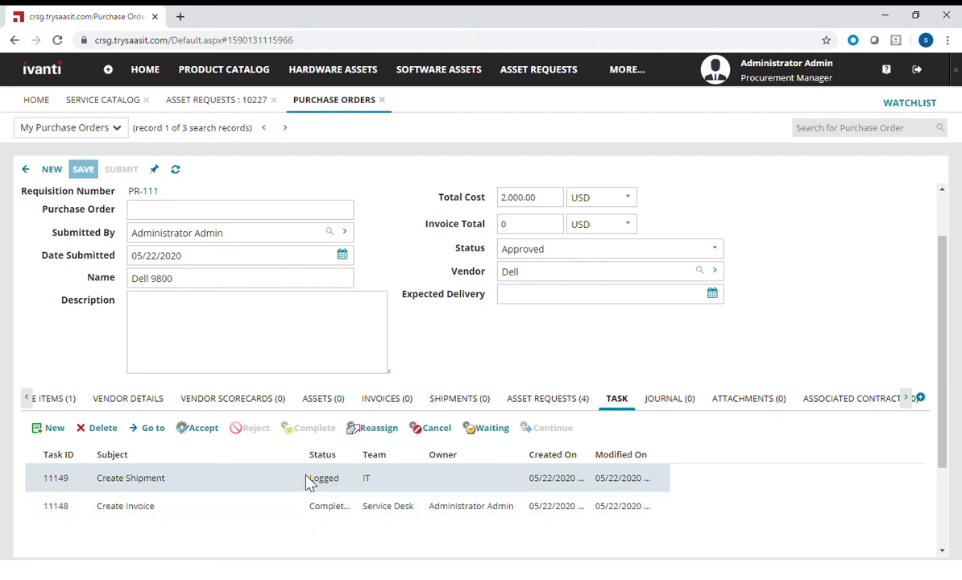
- Complete the Create Shipment task with 50 minutes logged, moving PR-111 to On Order
click(203, 428)
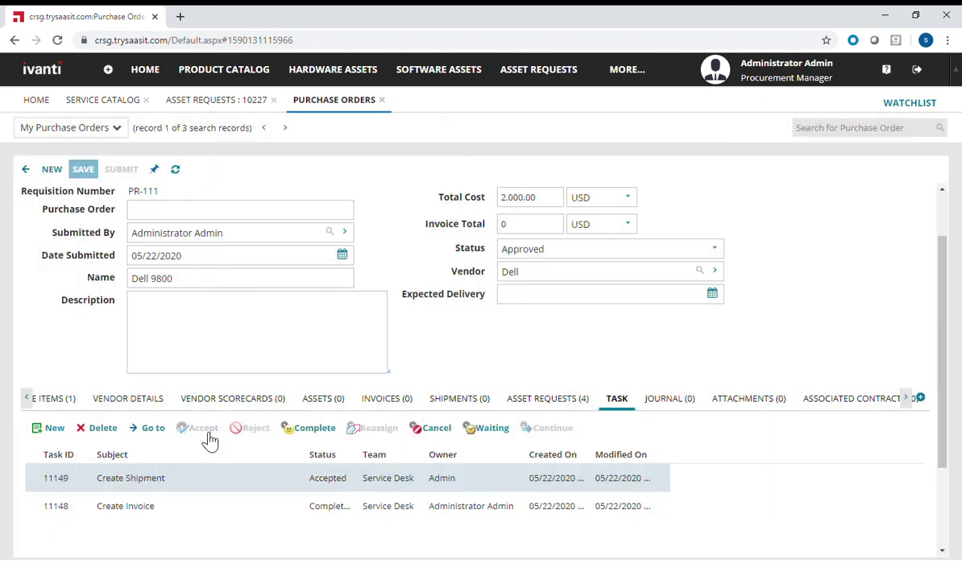
click(329, 436)
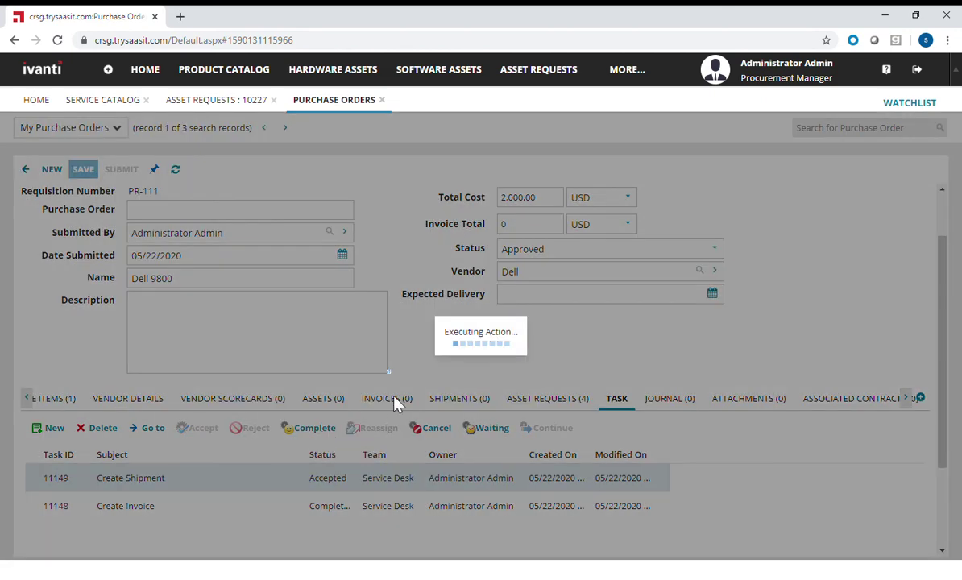
text(50)
click(516, 374)
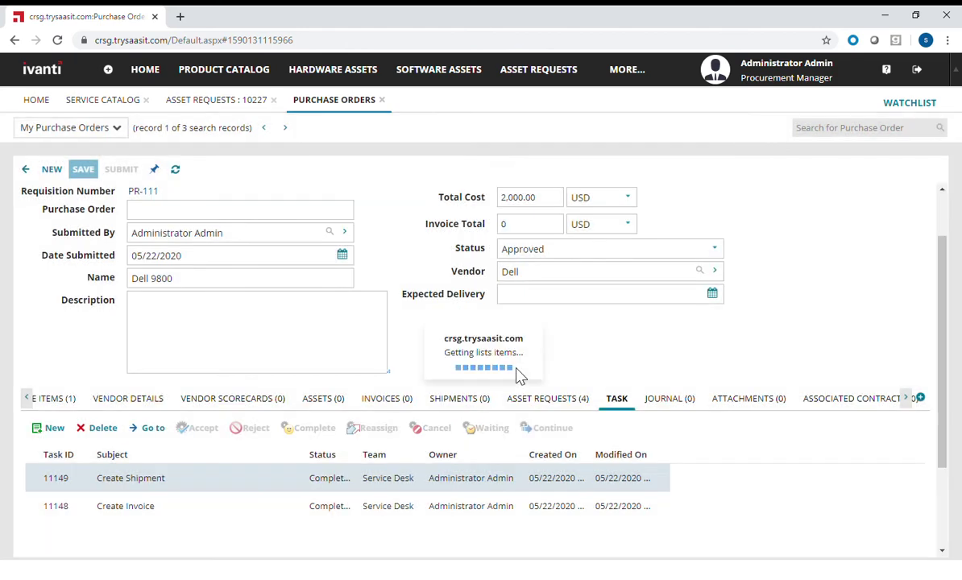
click(176, 171)
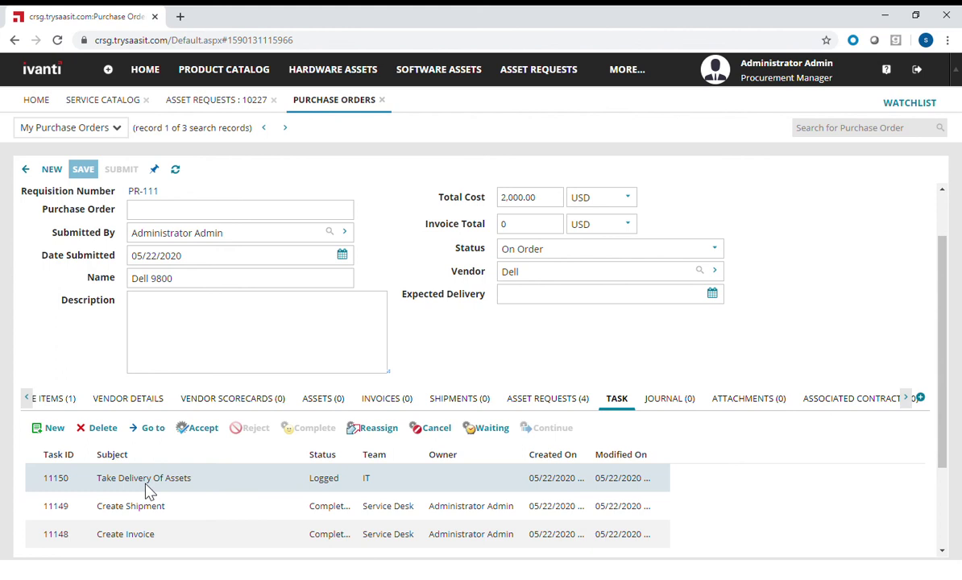
- Complete the Take Delivery Of Assets task with 50 minutes logged, marking PR-111 Completed
click(203, 429)
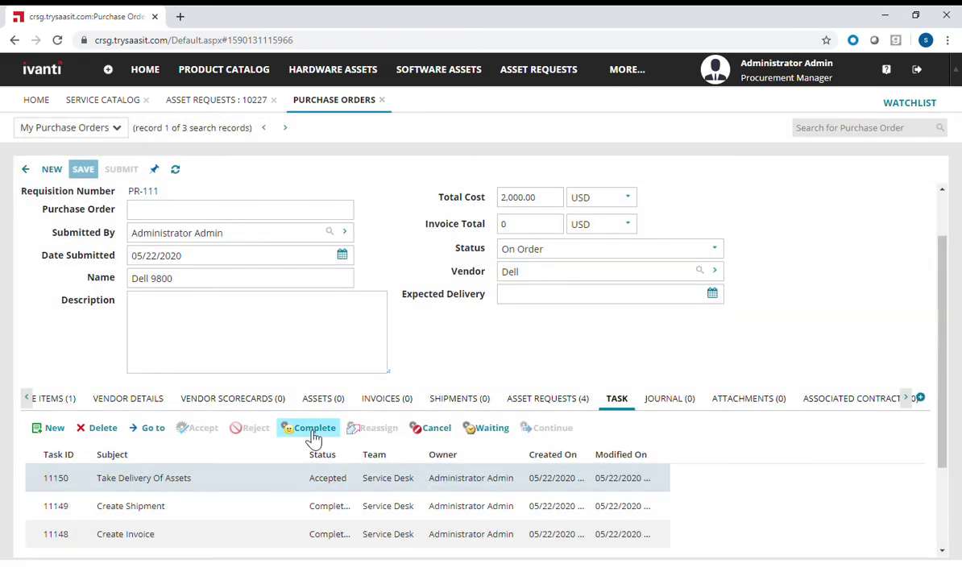
click(311, 428)
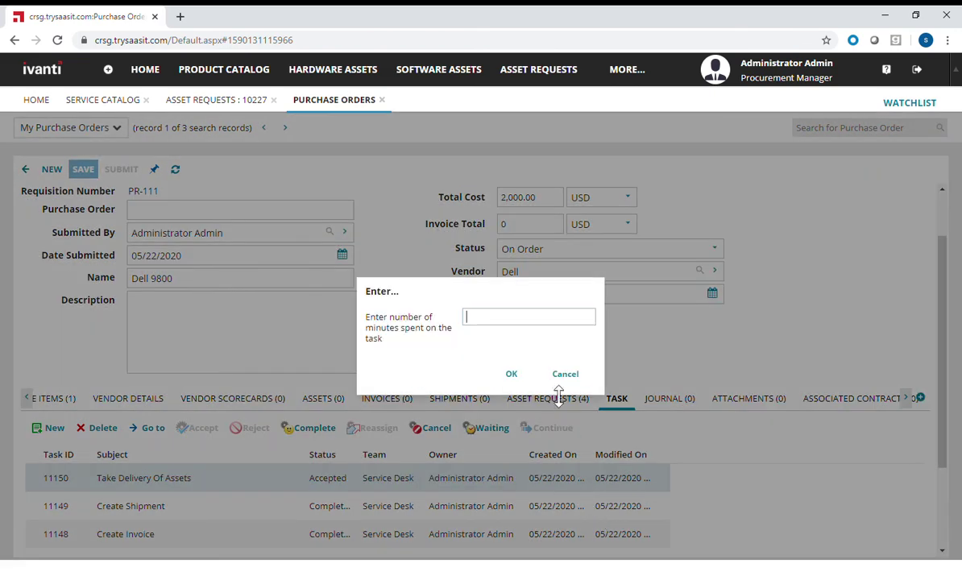
text(50)
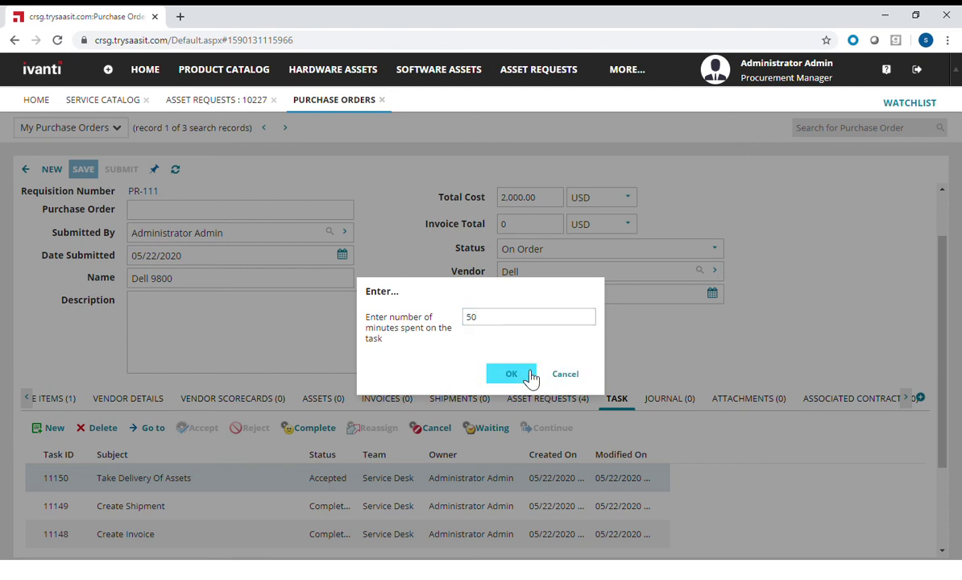
click(513, 375)
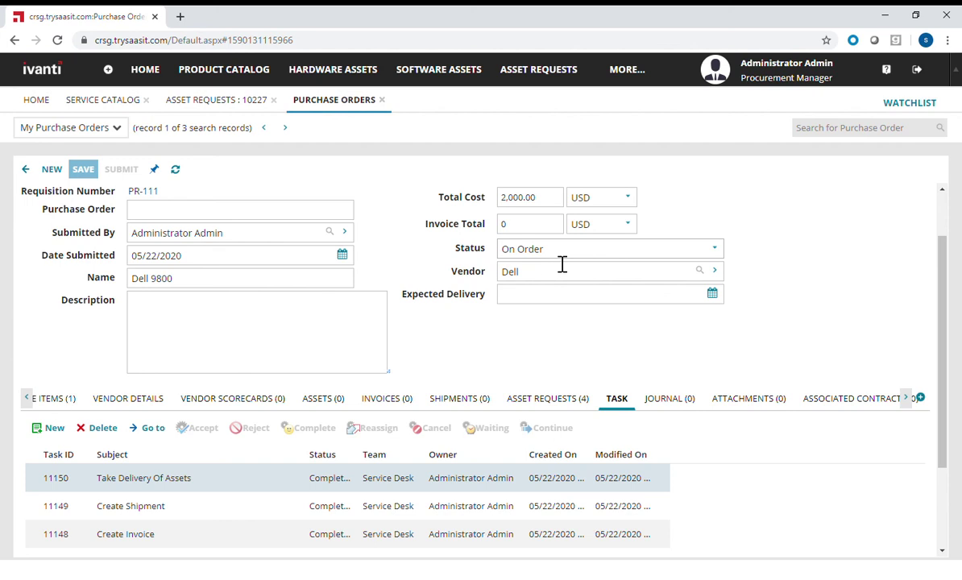
click(176, 171)
- Enter PO202001909 in PR-111's Purchase Order field and save
scroll(193, 242, up, 1)
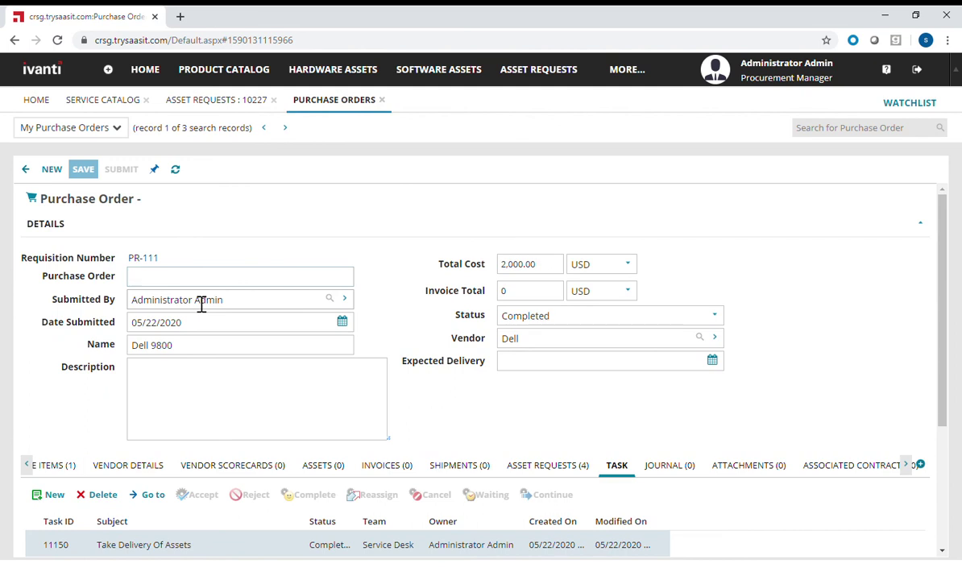
text(PO2020)
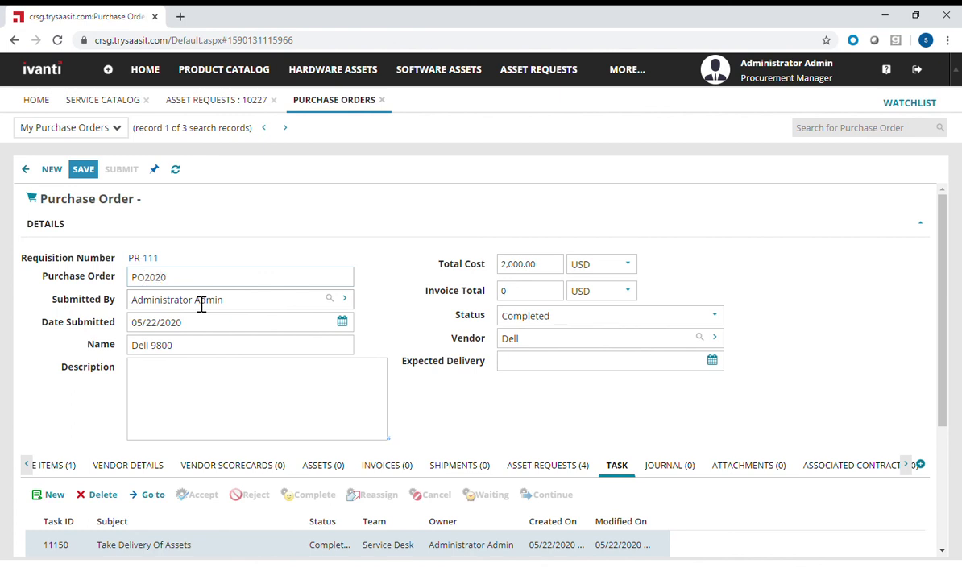
text(01909)
click(83, 169)
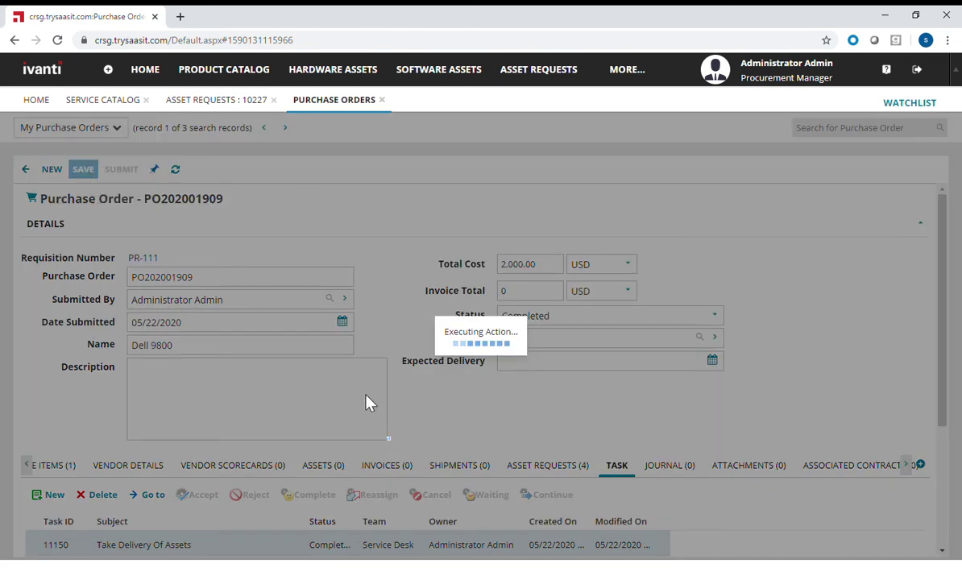